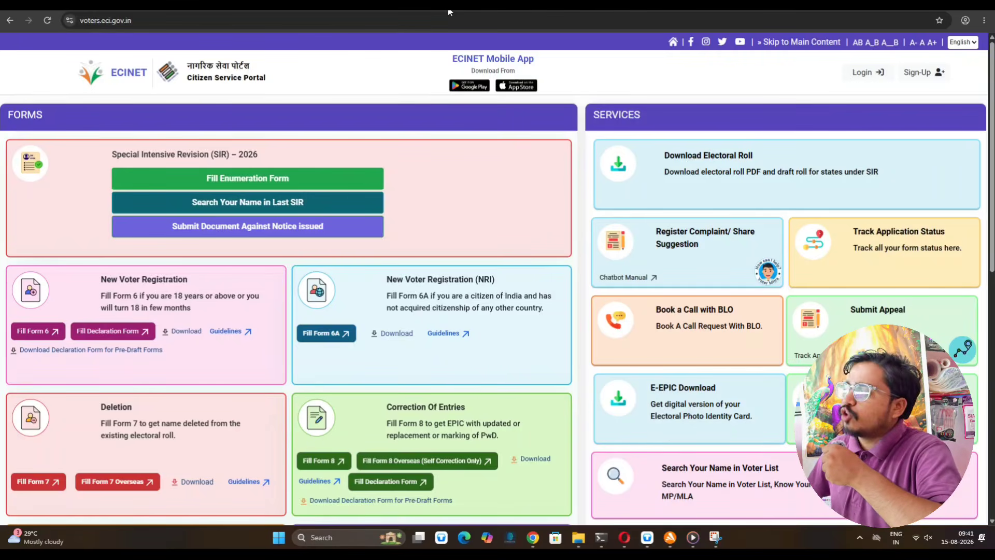
- Search Google for 'voter card' in a new tab and open the Election Commission's Citizen Service Portal result
left_click(449, 12)
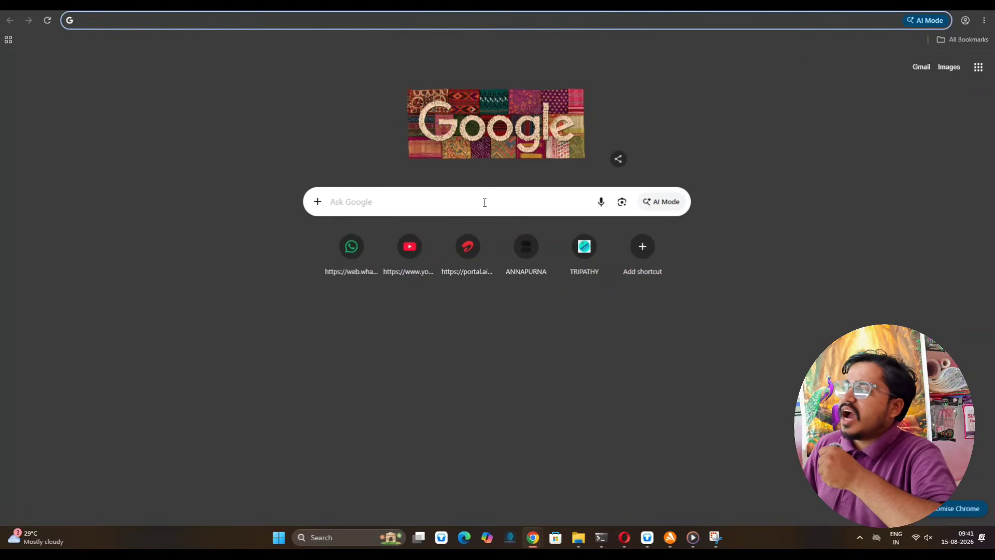
left_click(485, 200)
left_click(451, 236)
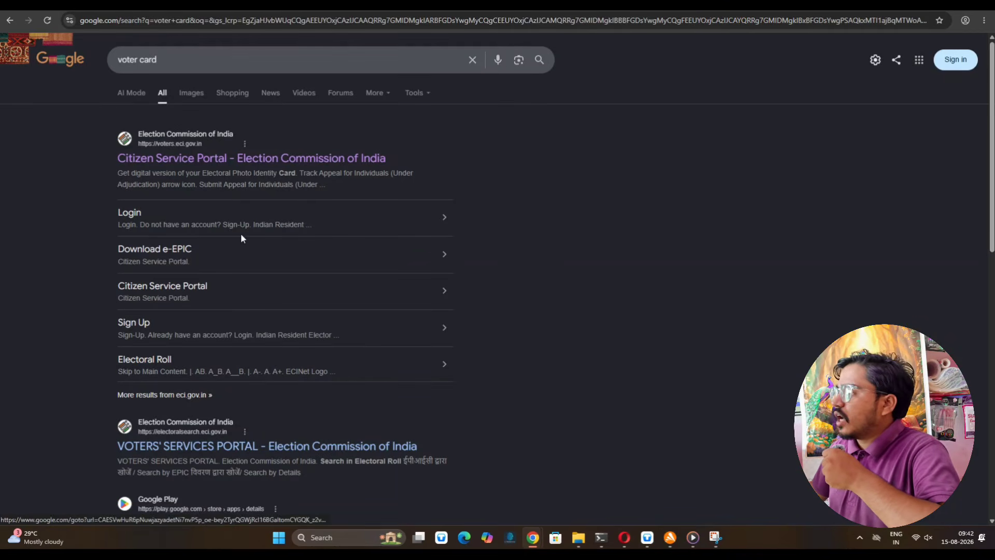
scroll(229, 246, "down", 3)
scroll(229, 247, "up", 3)
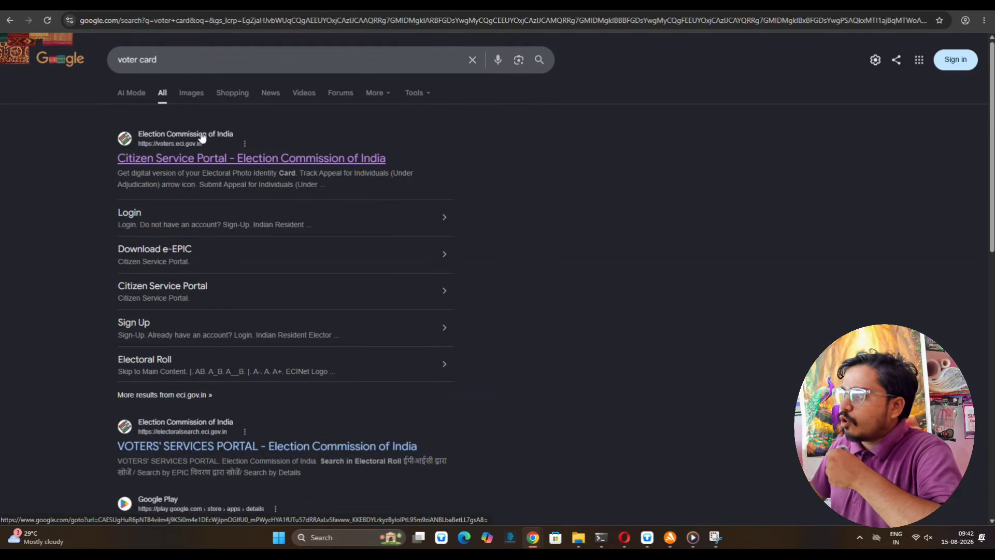
left_click(183, 141)
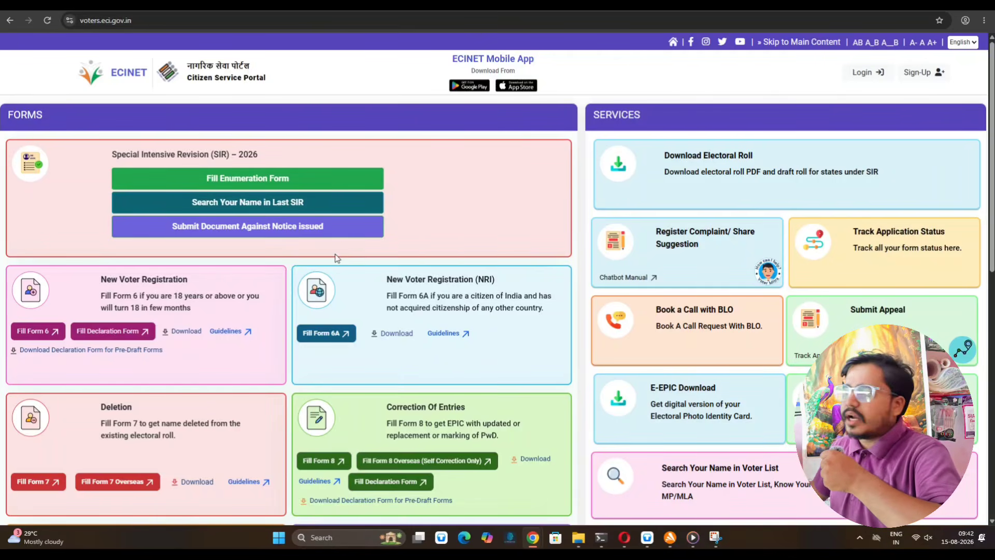
scroll(337, 258, "down", 6)
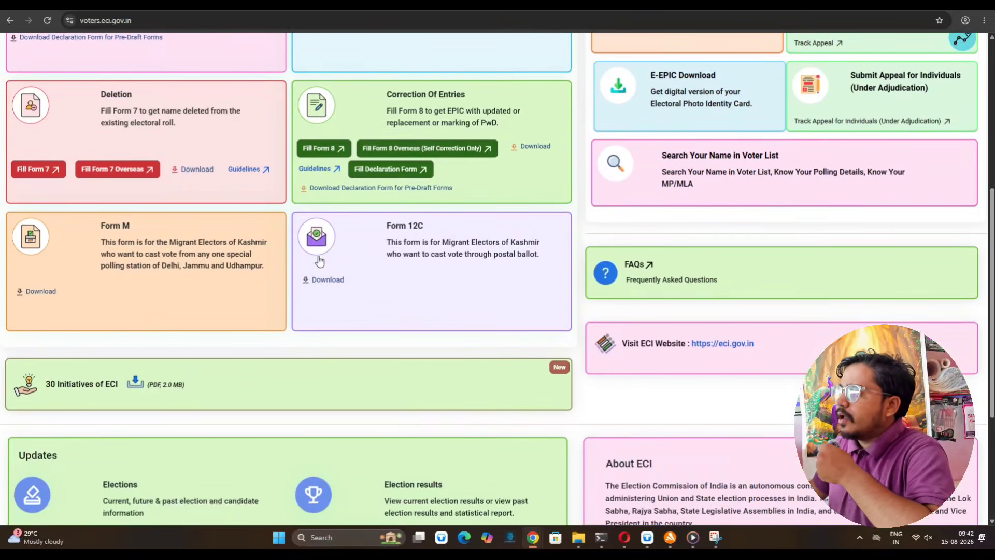
scroll(320, 261, "up", 6)
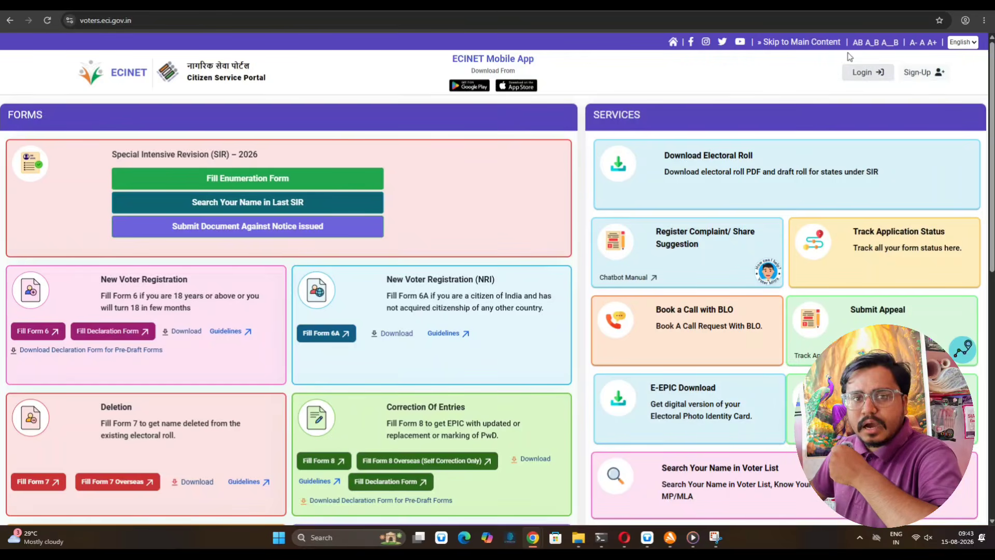
- Go to the portal's login page and enter the registered mobile number
left_click(864, 72)
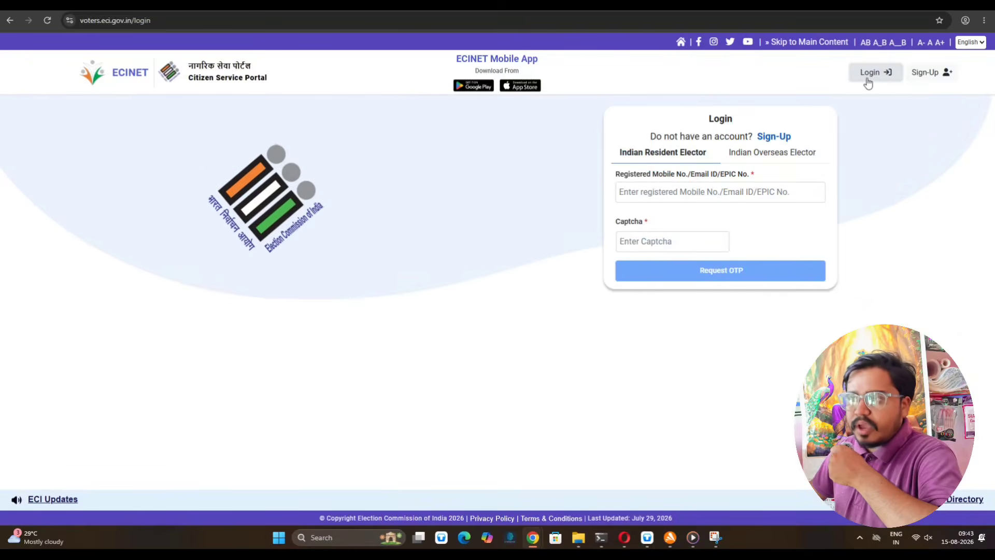
left_click(734, 195)
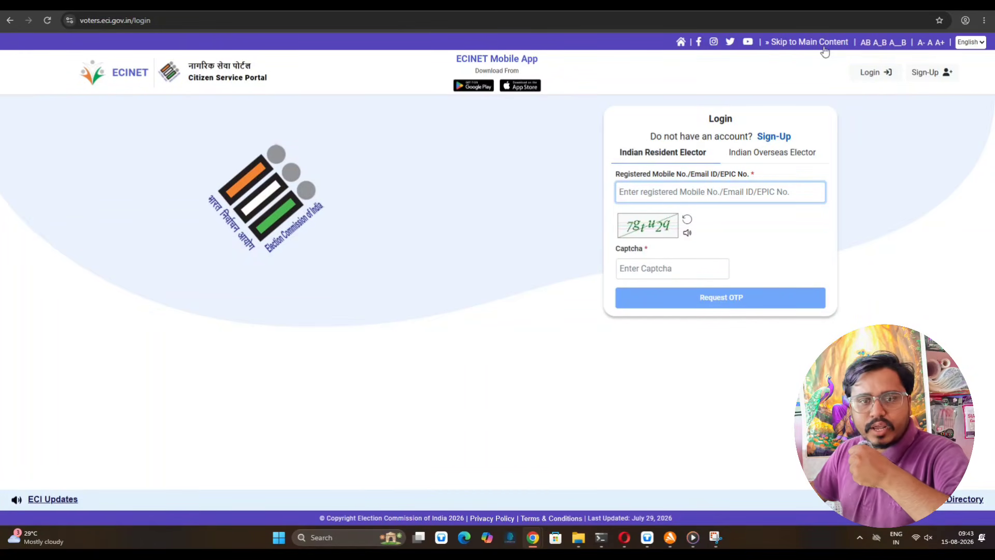
type("8207205")
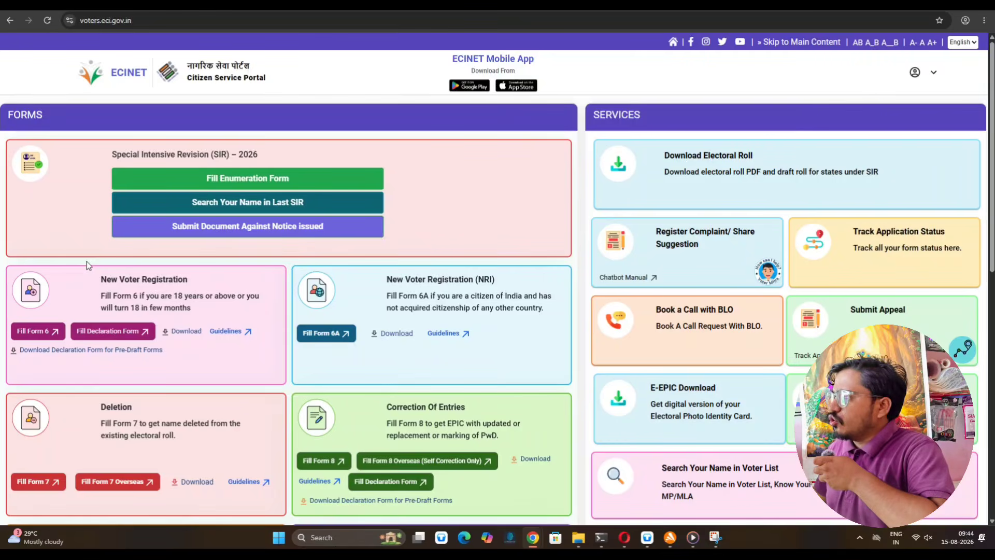
- Check the account menu, then start Form 6 from the New Voter Registration card
left_click(916, 73)
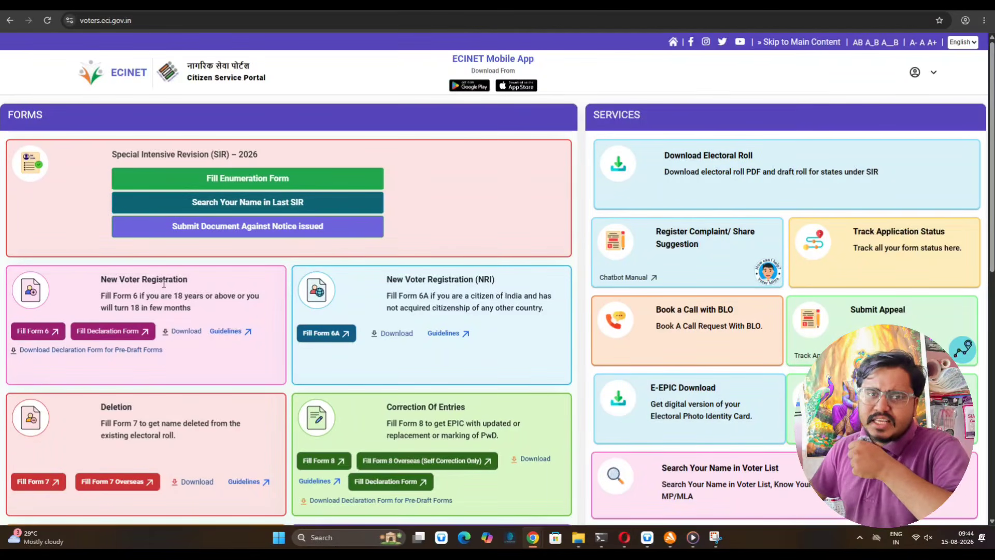
left_click(23, 336)
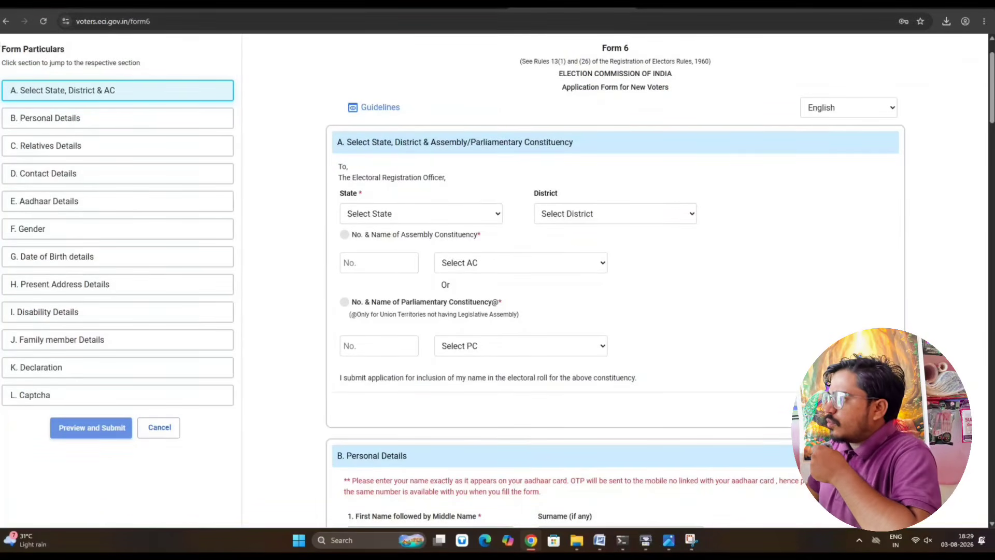
- Set section A to West Bengal, district JHARGRAM, constituency 237 Binpur, and continue to Personal Details
left_click(402, 213)
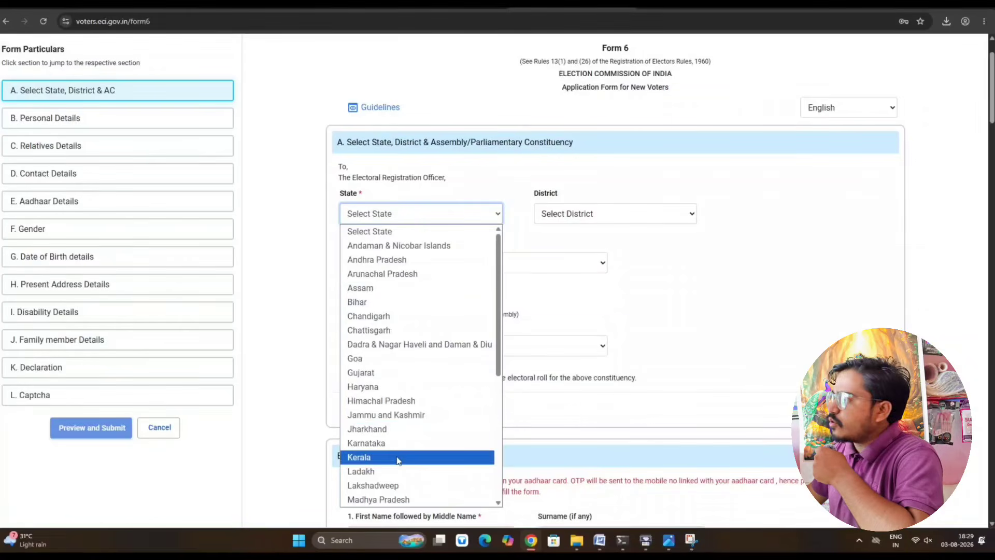
scroll(396, 466, "down", 5)
left_click(396, 500)
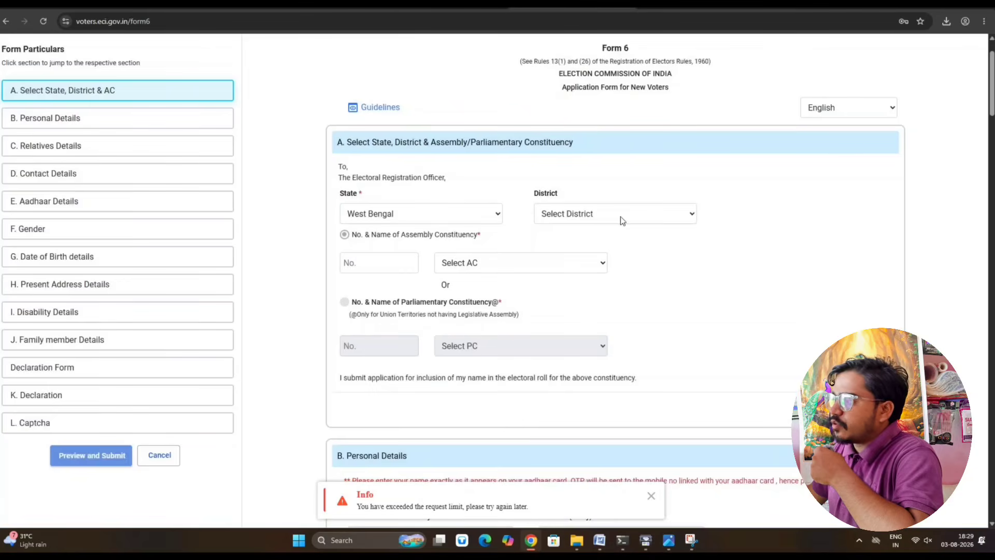
left_click(616, 214)
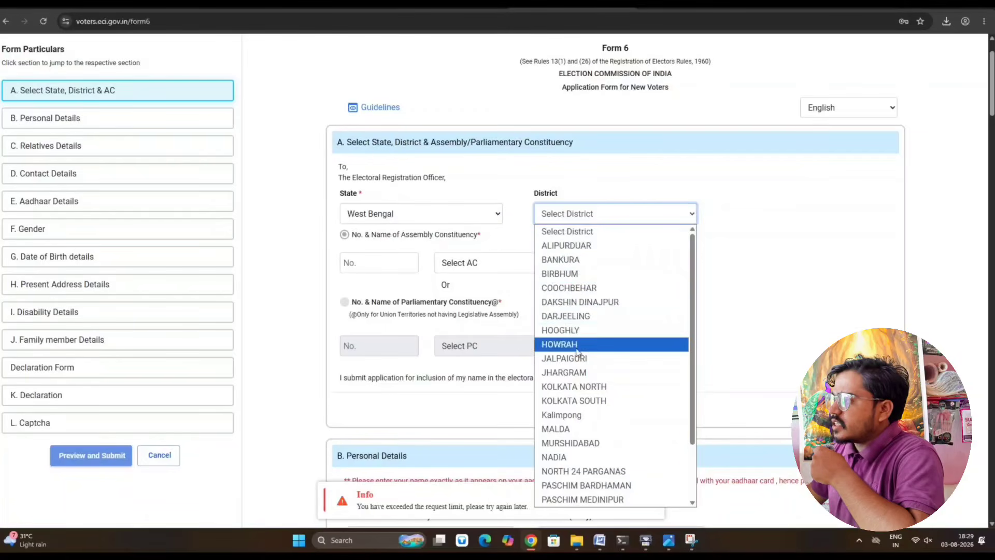
left_click(570, 372)
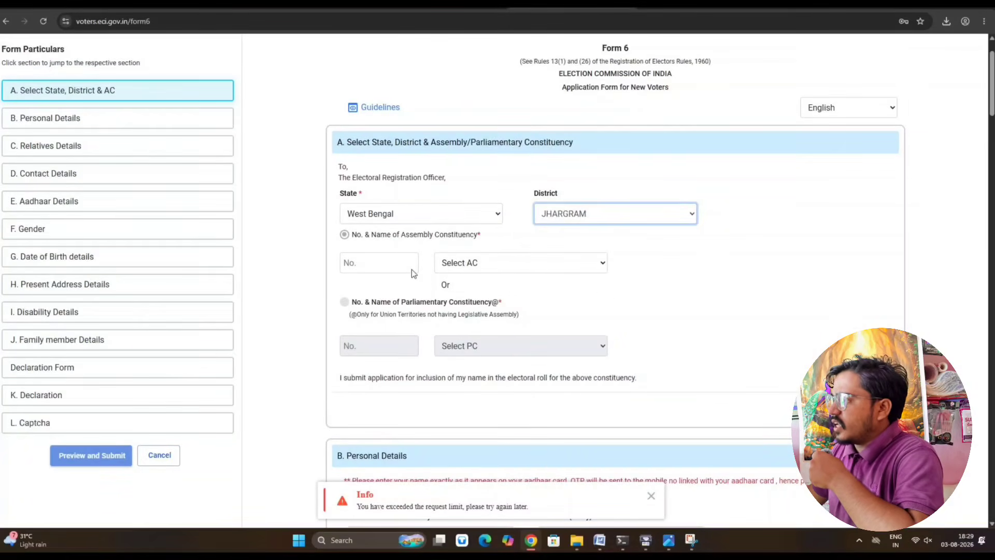
left_click(385, 262)
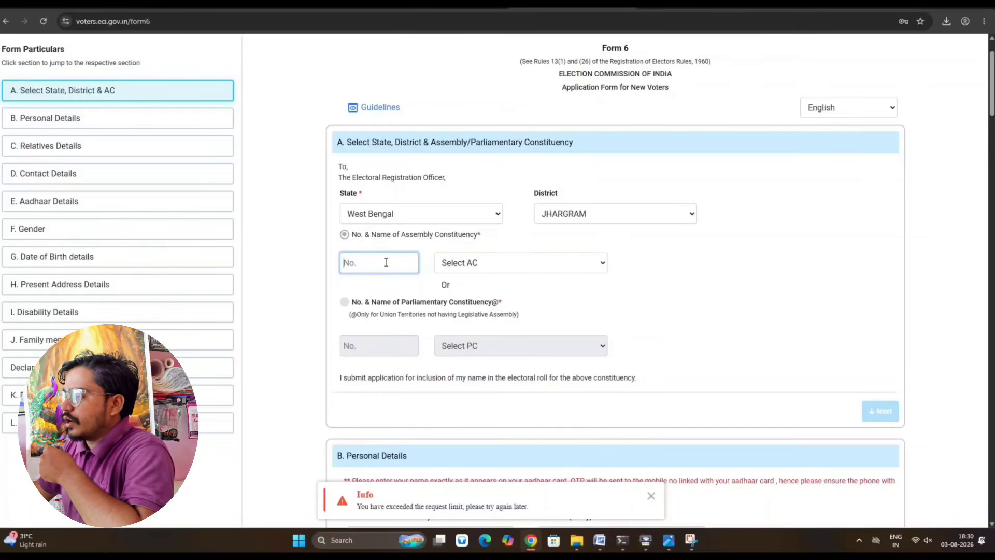
left_click(478, 262)
left_click(478, 295)
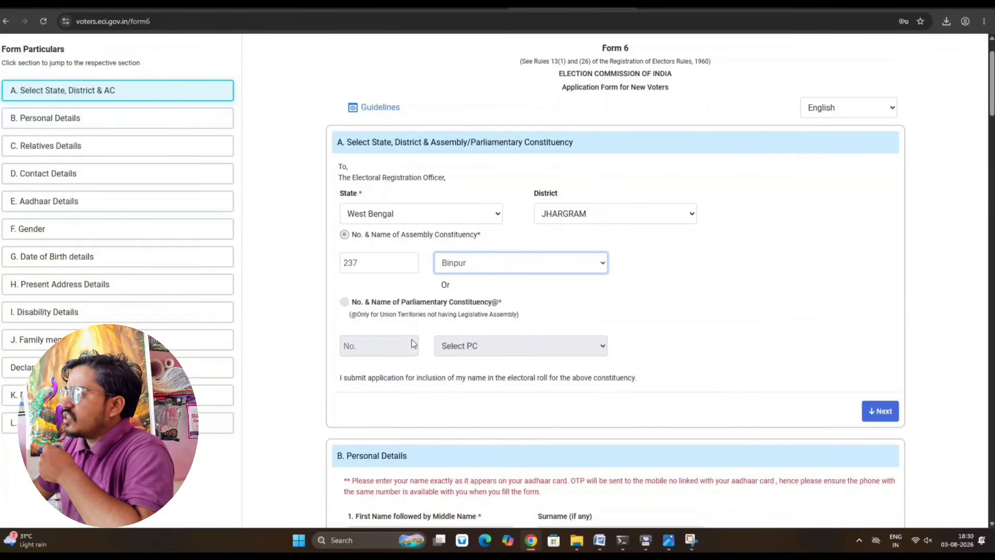
scroll(416, 360, "down", 1)
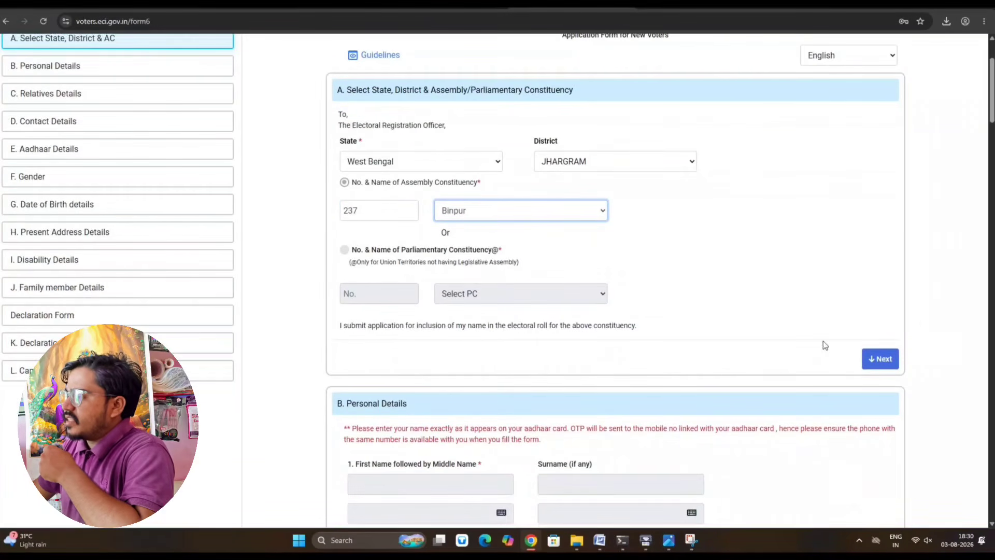
left_click(883, 358)
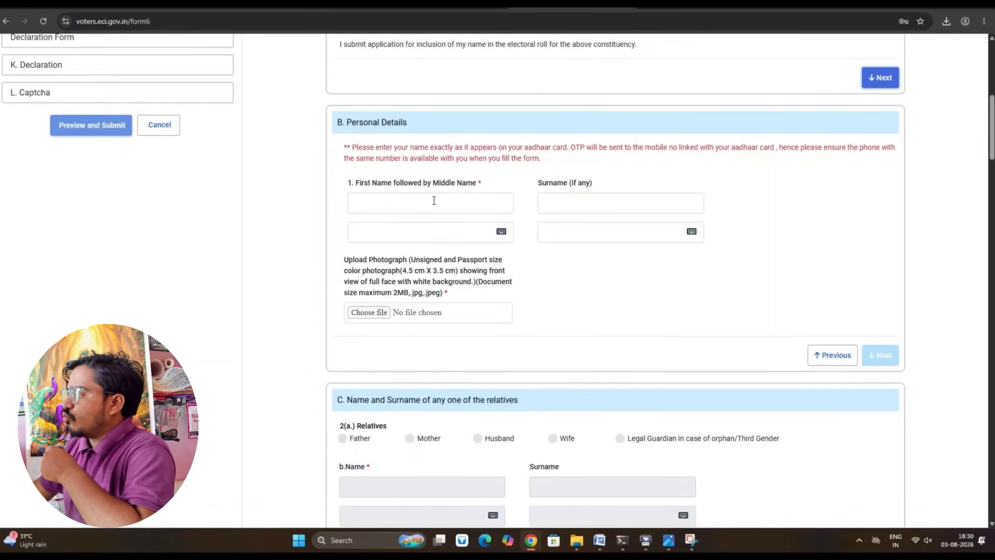
- Enter the applicant's first name in capitals and accept its Bengali transliteration
left_click(434, 201)
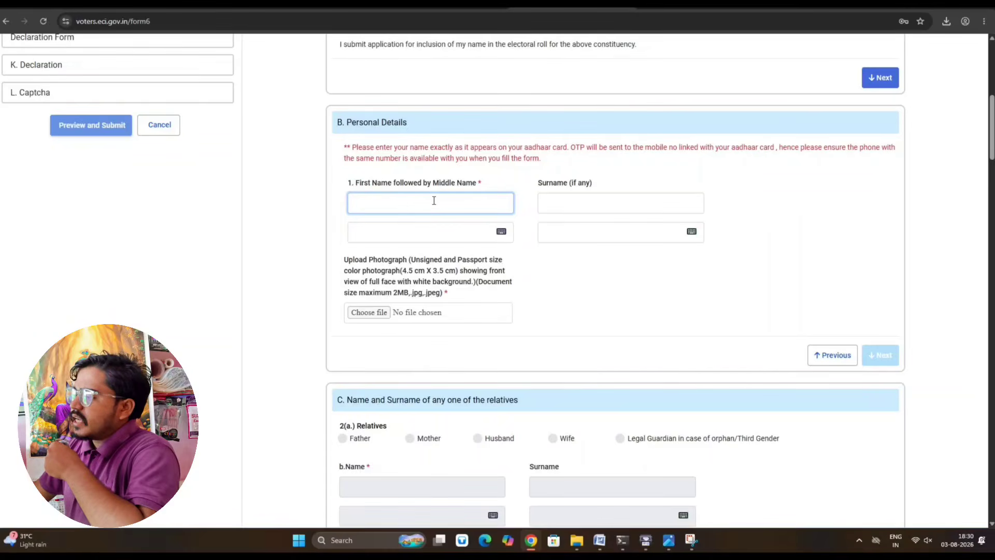
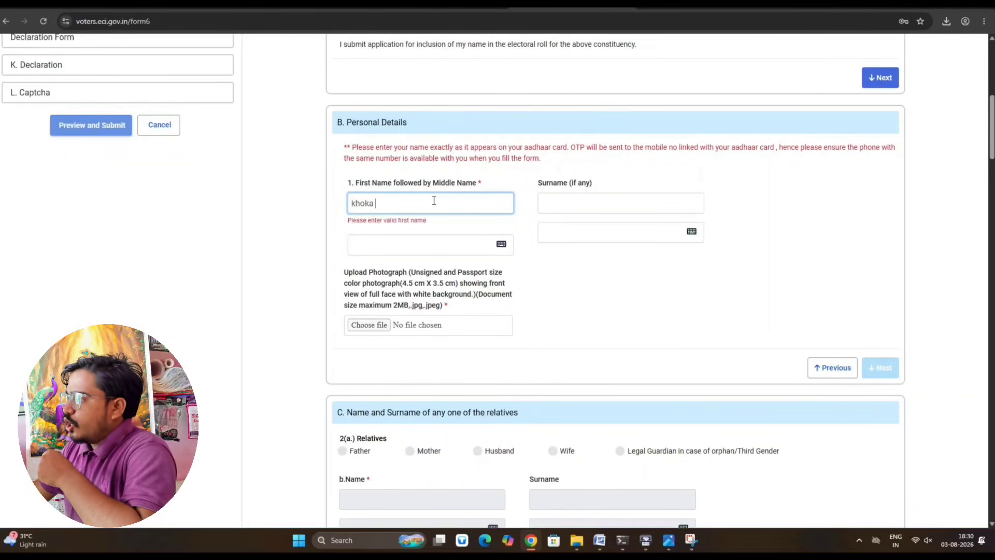
key("ctrl+a")
key("BackSpace")
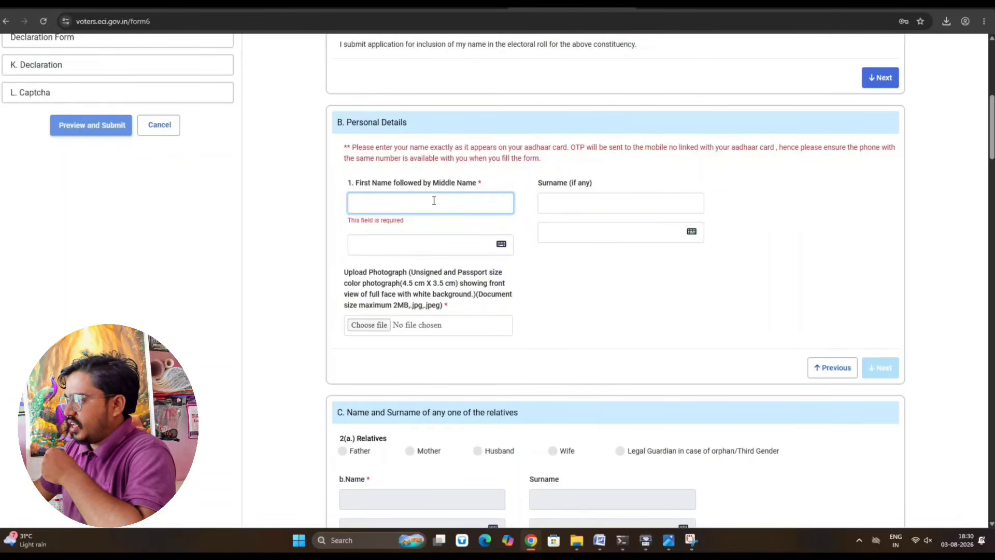
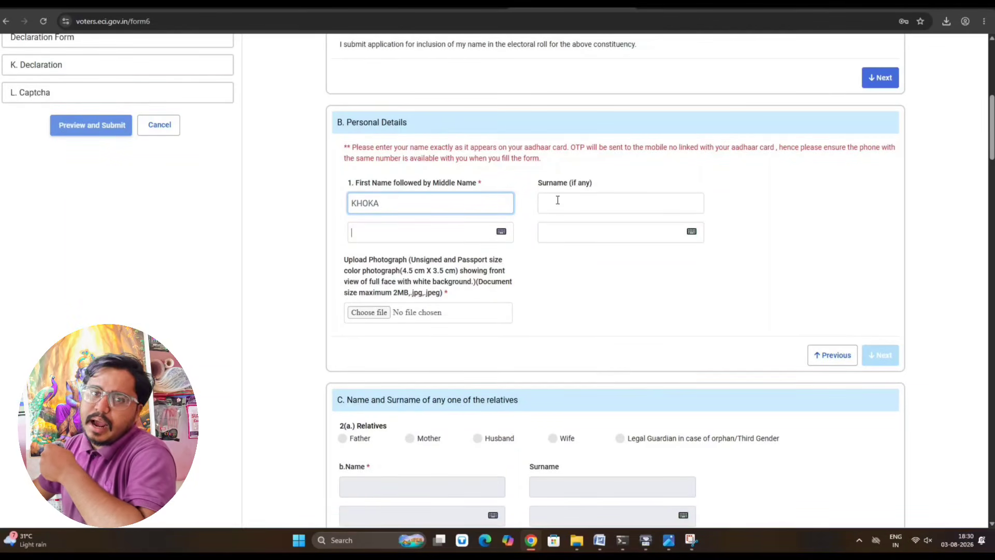
left_click(375, 261)
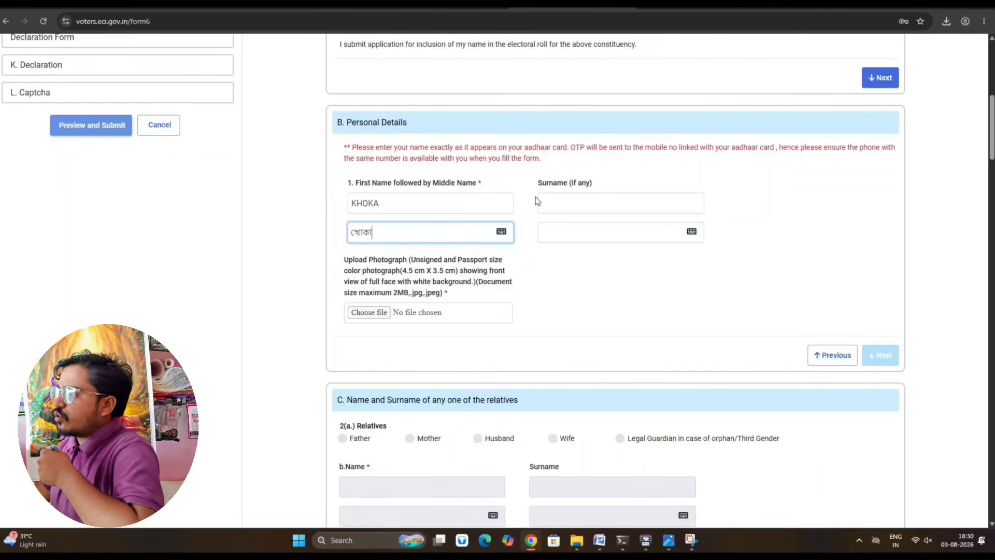
- Enter the applicant's surname and pick the second suggested Bengali spelling
left_click(586, 205)
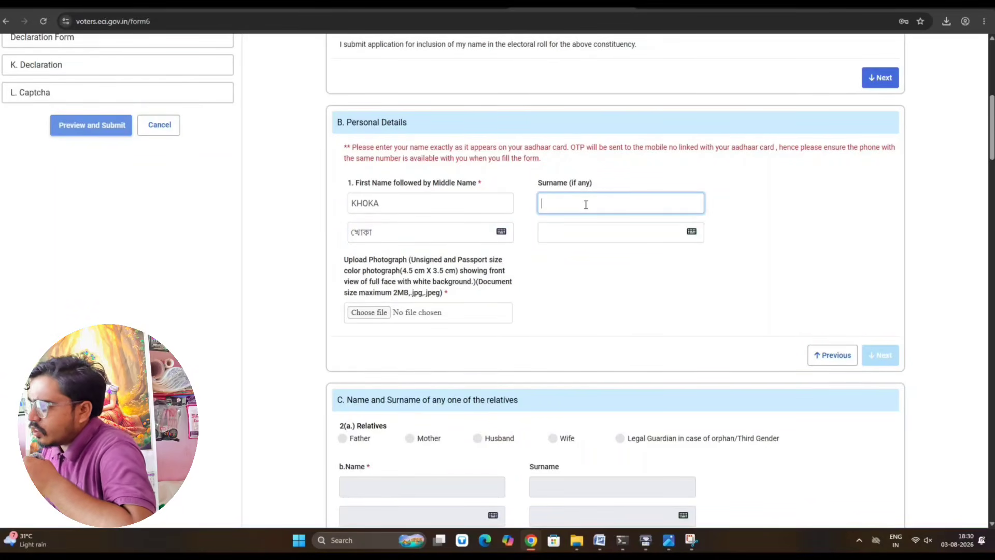
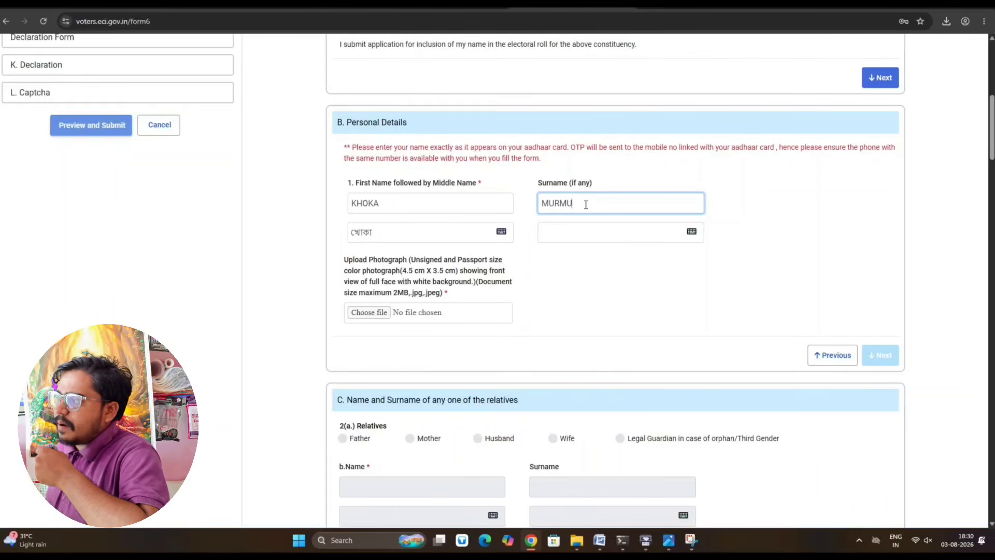
key("Tab")
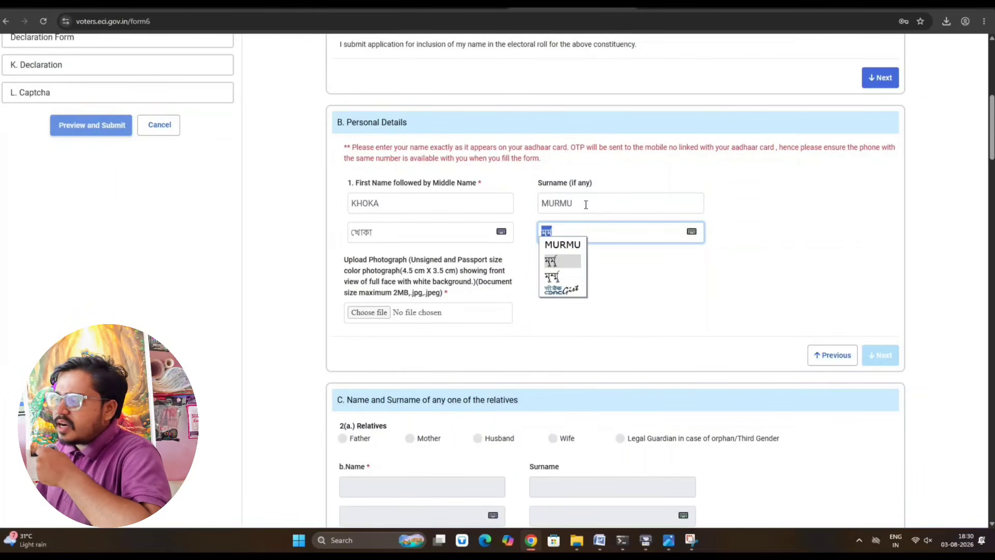
left_click(565, 263)
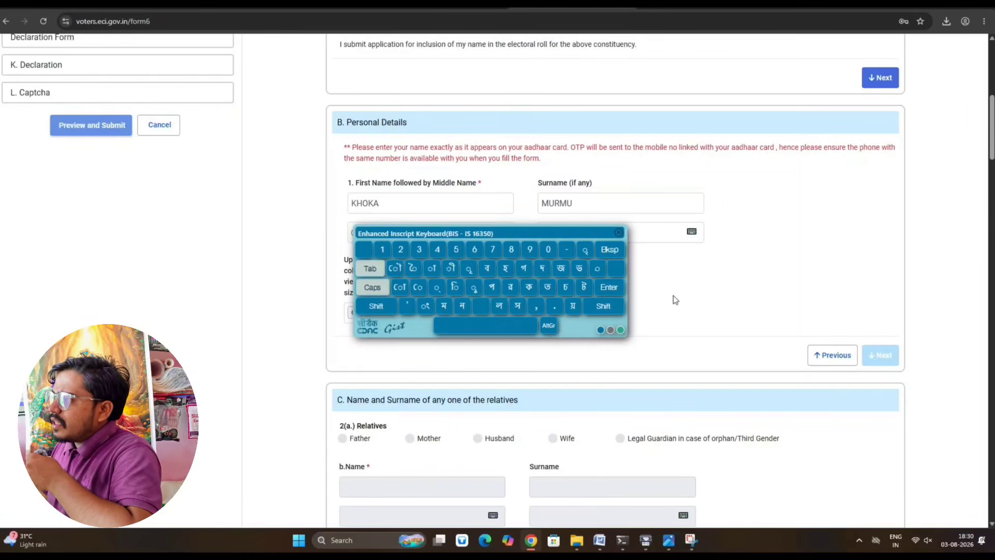
left_click(618, 231)
- Bring up the on-screen Bengali keyboard on the Bengali surname field and move it aside
left_click(570, 233)
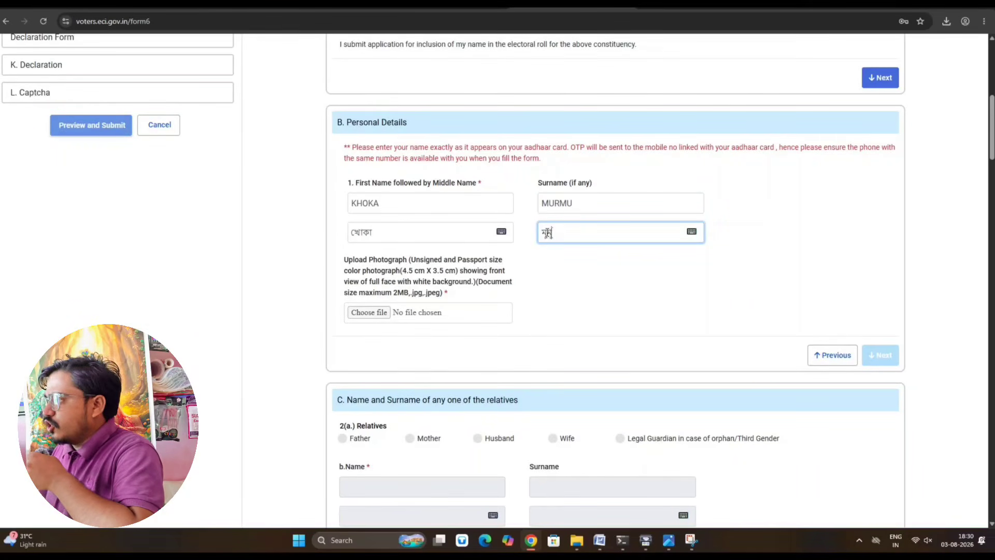
left_click(695, 234)
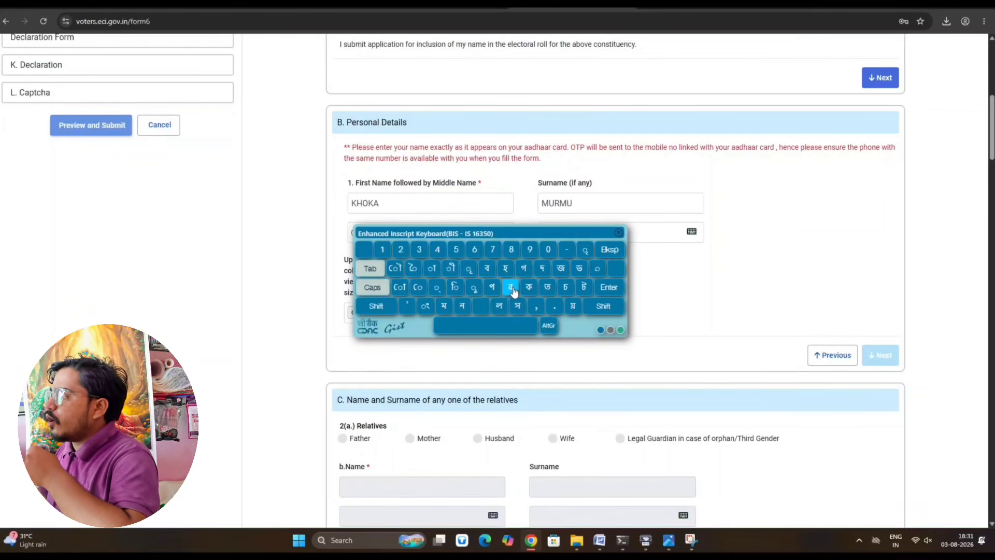
left_click(619, 232)
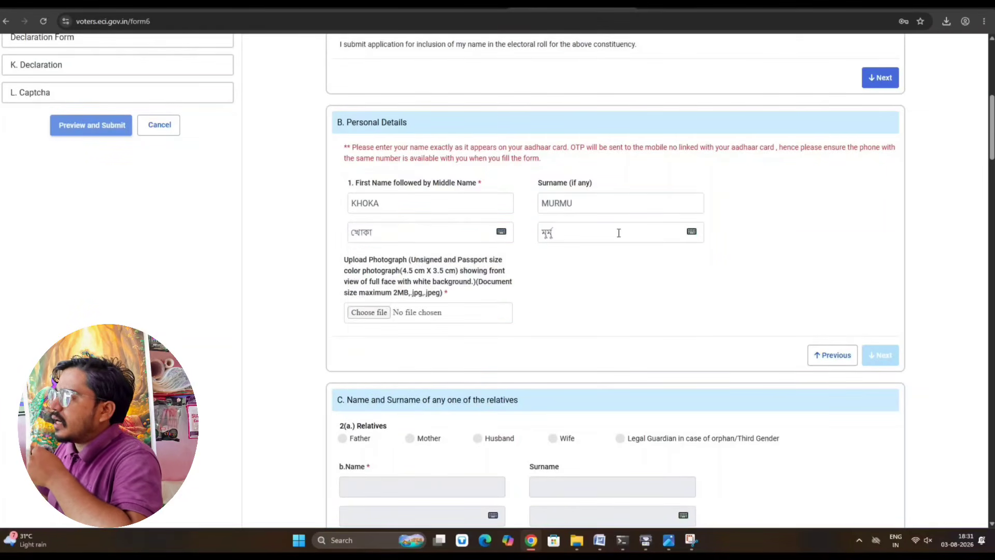
left_click(547, 232)
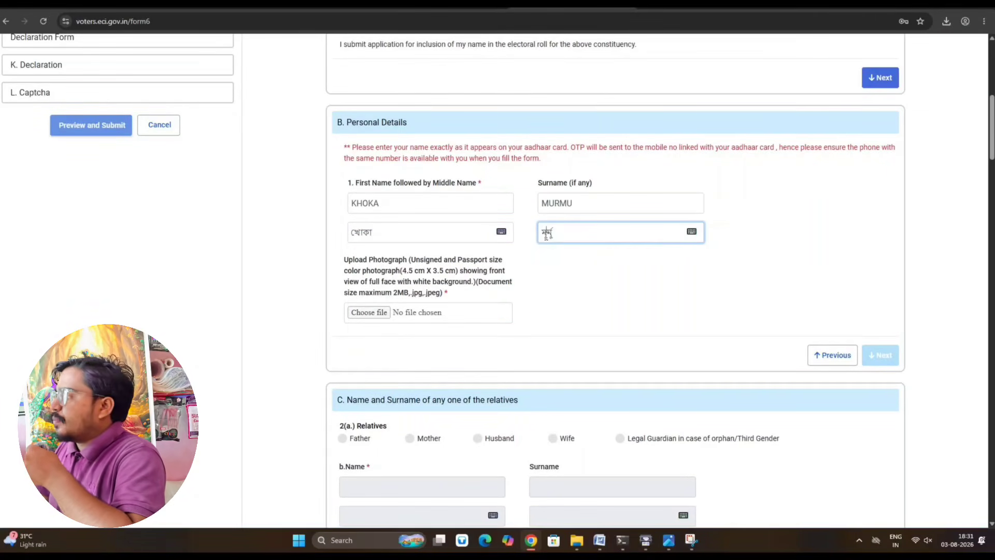
left_click(692, 231)
left_click_drag(533, 232, 618, 287)
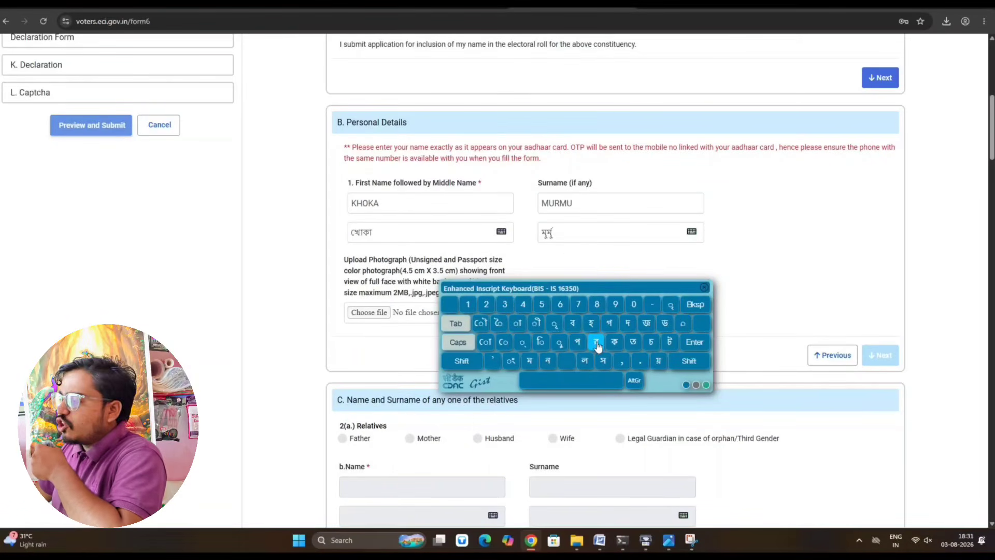
- Replace the Bengali surname's final letter with মু, then open the photograph file picker
left_click(567, 233)
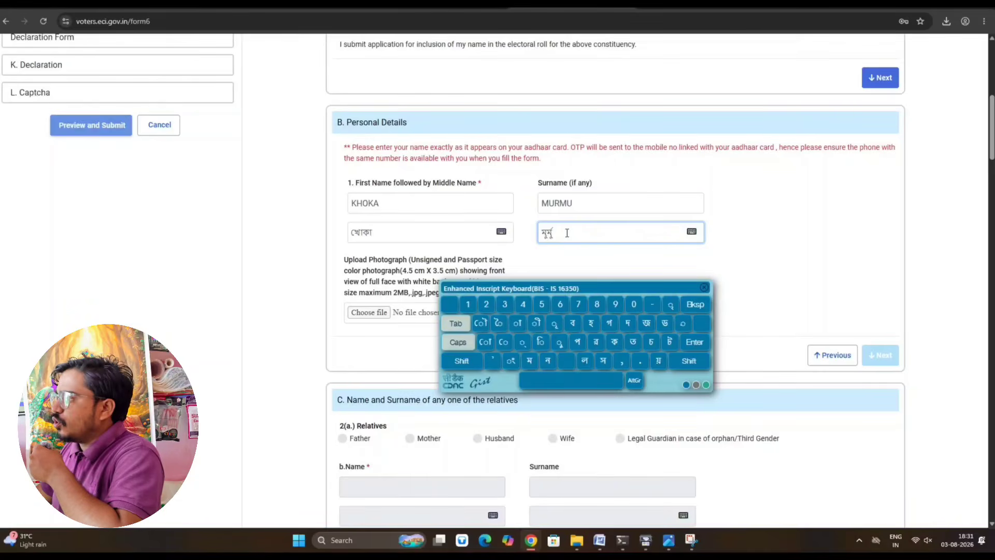
key("BackSpace")
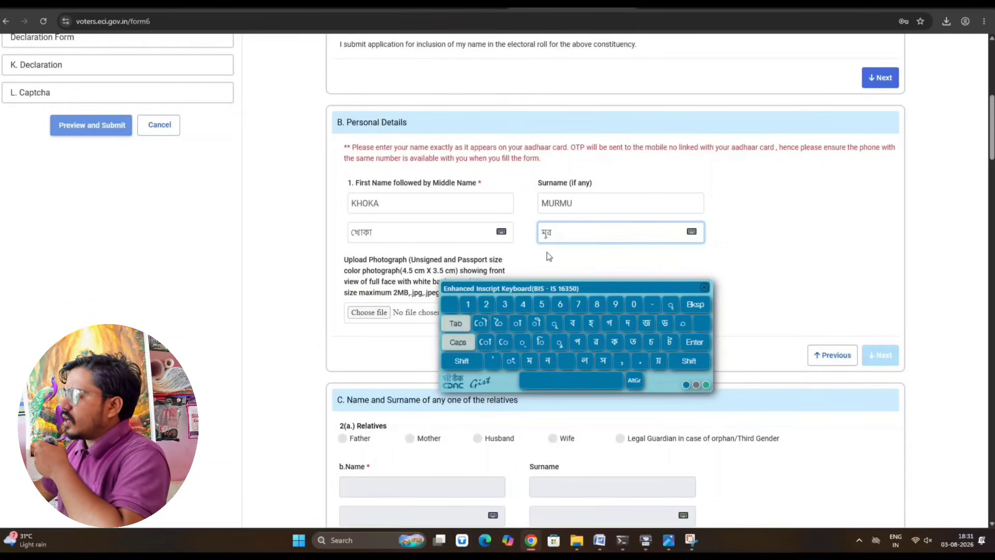
left_click(529, 362)
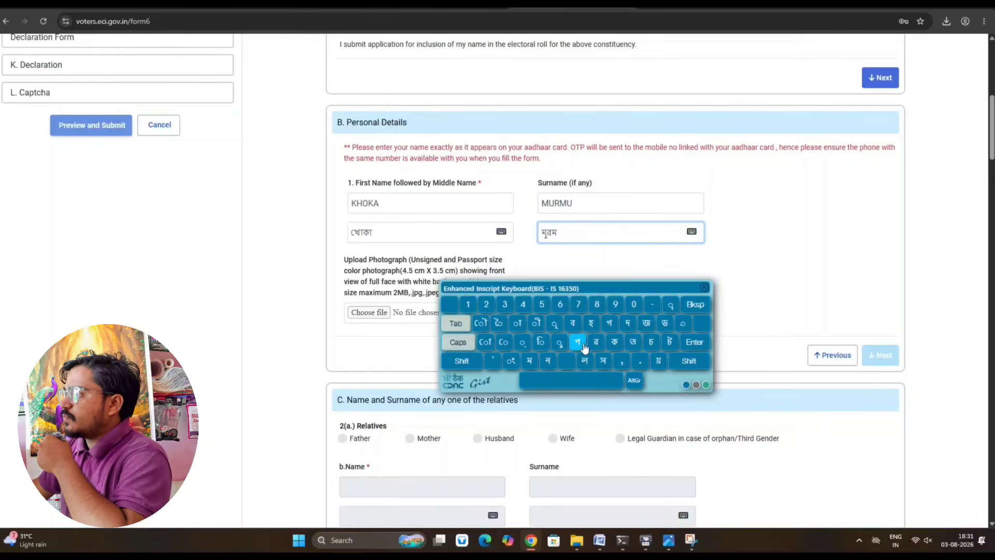
left_click(560, 343)
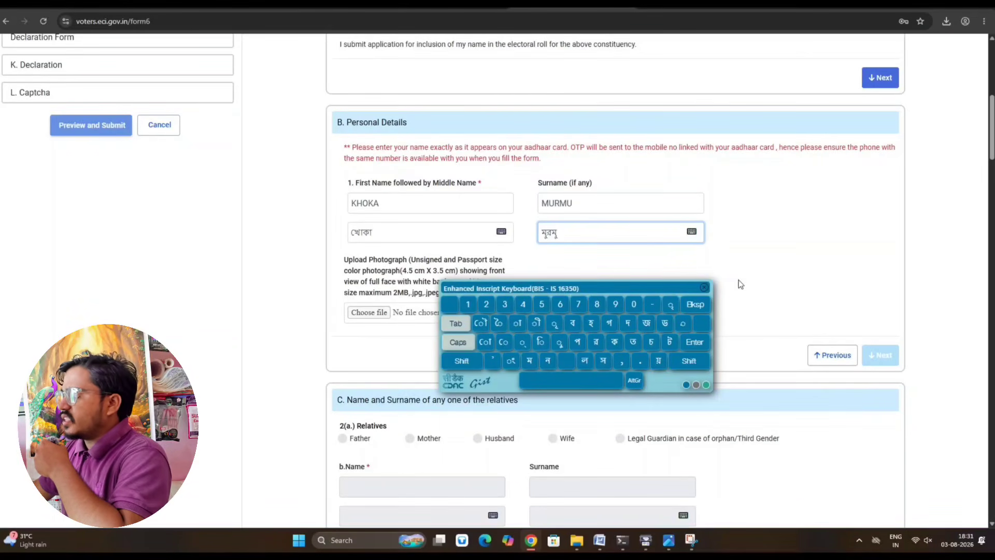
left_click(704, 288)
left_click(369, 312)
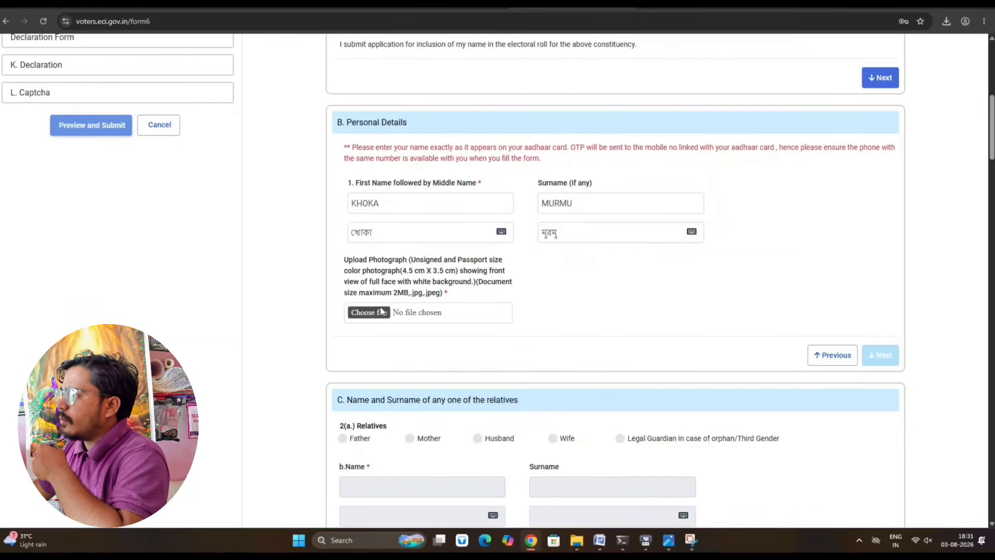
- Upload 'khoka photo' from Desktop\khoka as the photograph, accept crop and face check, and continue
left_click(45, 94)
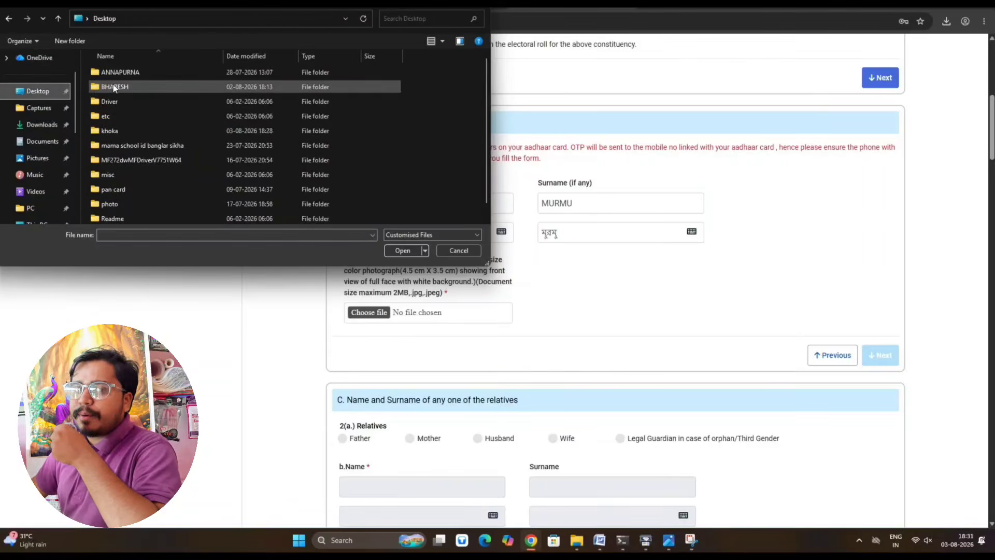
double_click(121, 130)
left_click(287, 79)
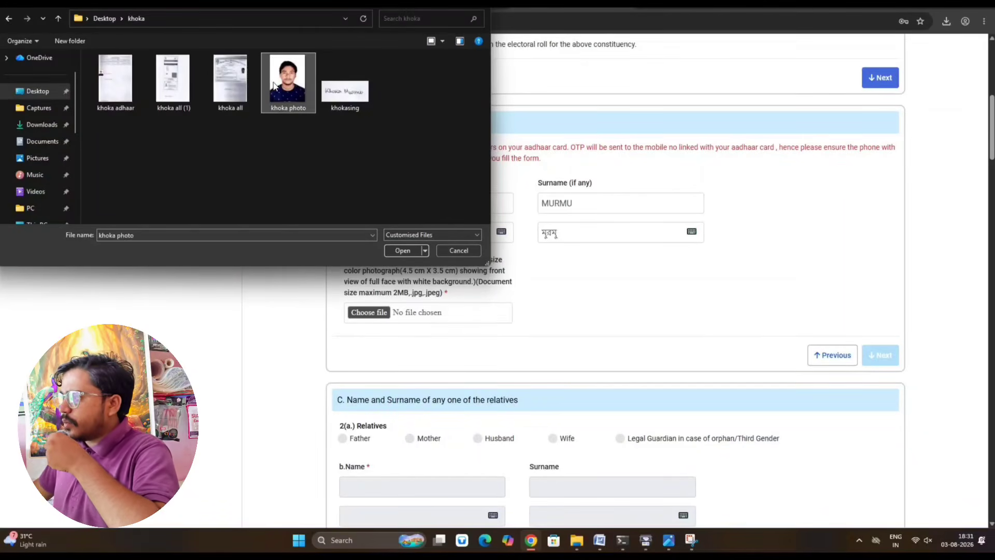
left_click(396, 251)
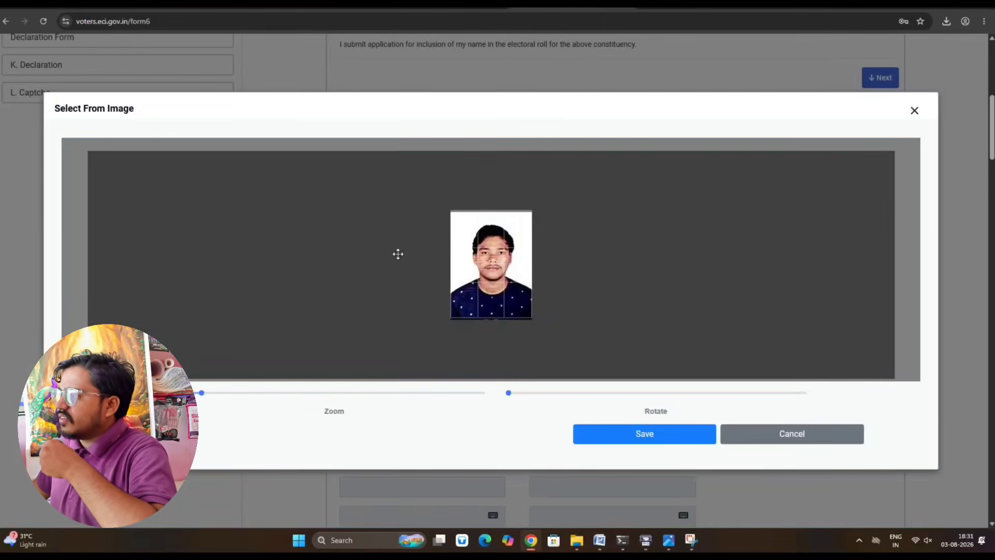
left_click(654, 437)
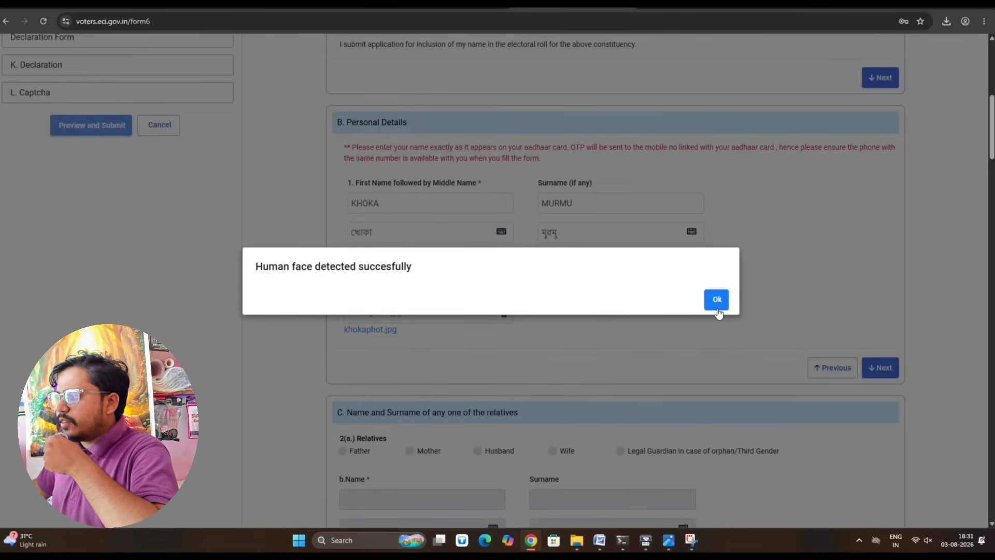
left_click(717, 301)
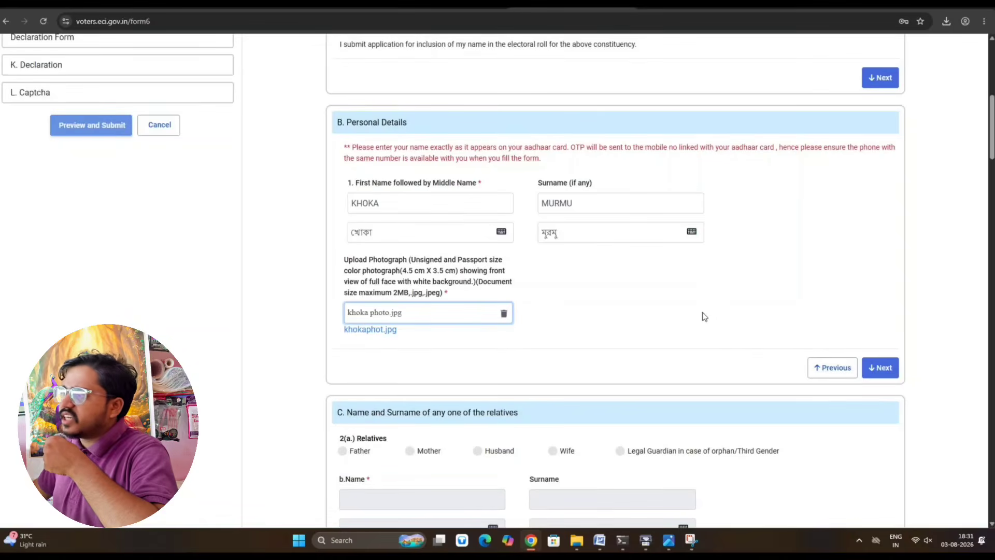
left_click(870, 368)
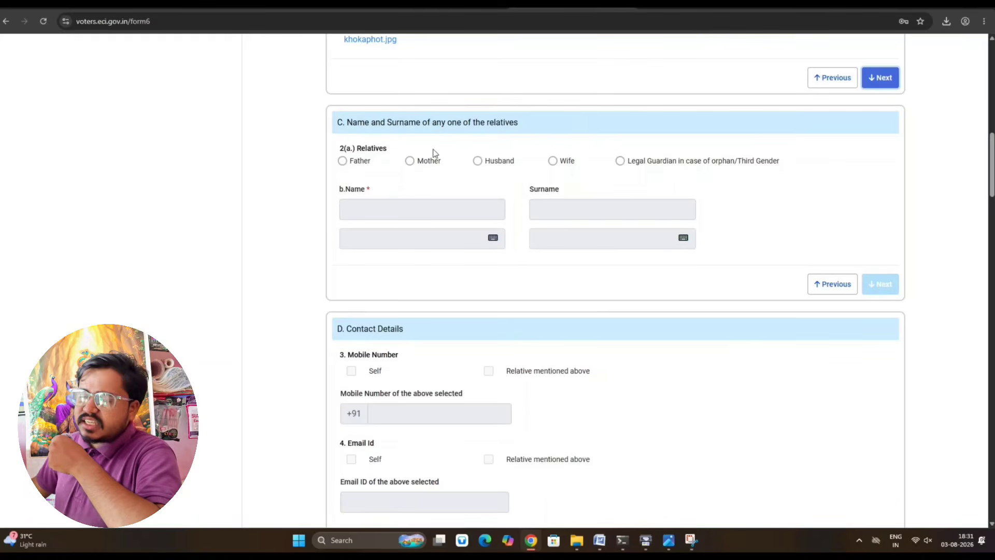
- Select Mother as the relative and enter her first name with its Bengali transliteration
left_click(410, 162)
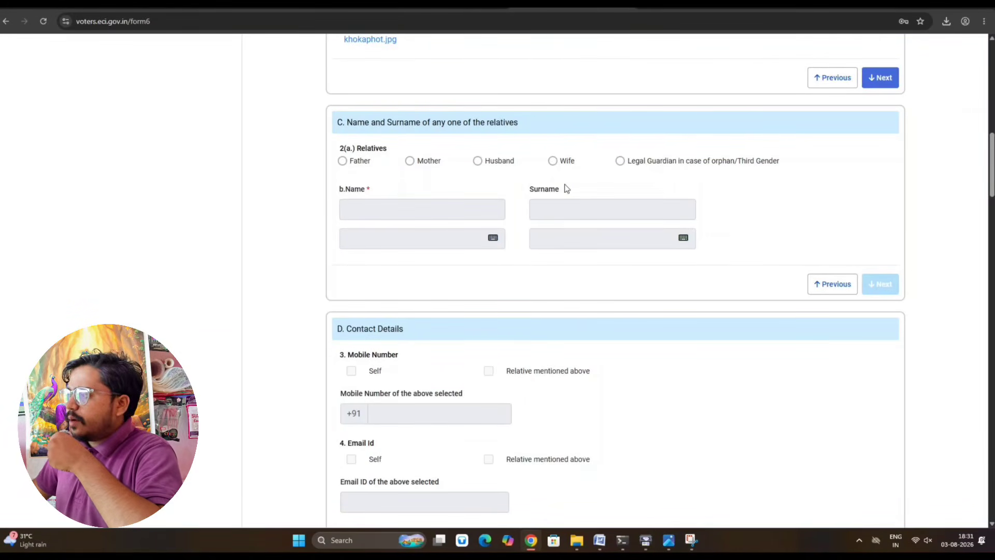
left_click(409, 161)
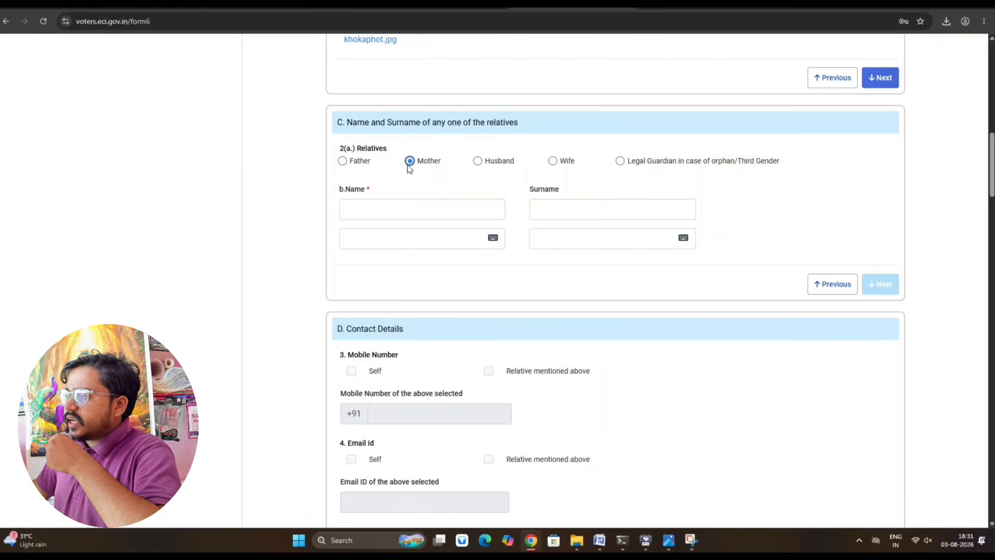
left_click(398, 209)
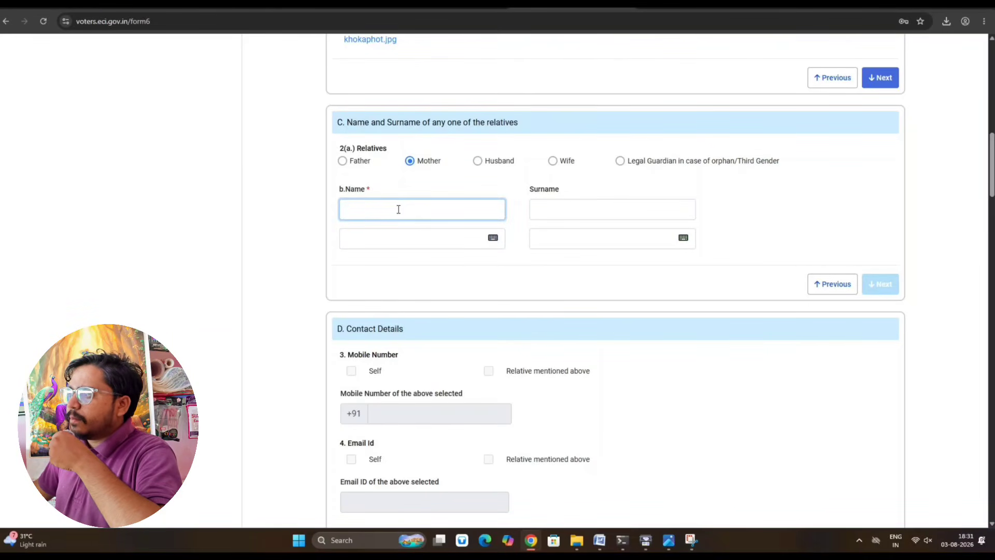
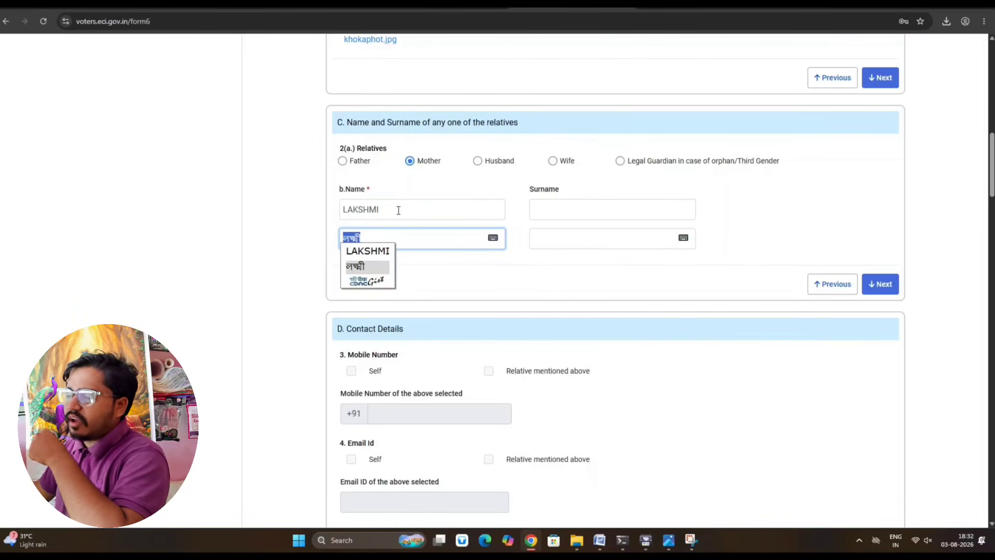
key("Return")
- Enter the mother's surname, accept the suggested Bengali spelling, and delete its last character
left_click(550, 208)
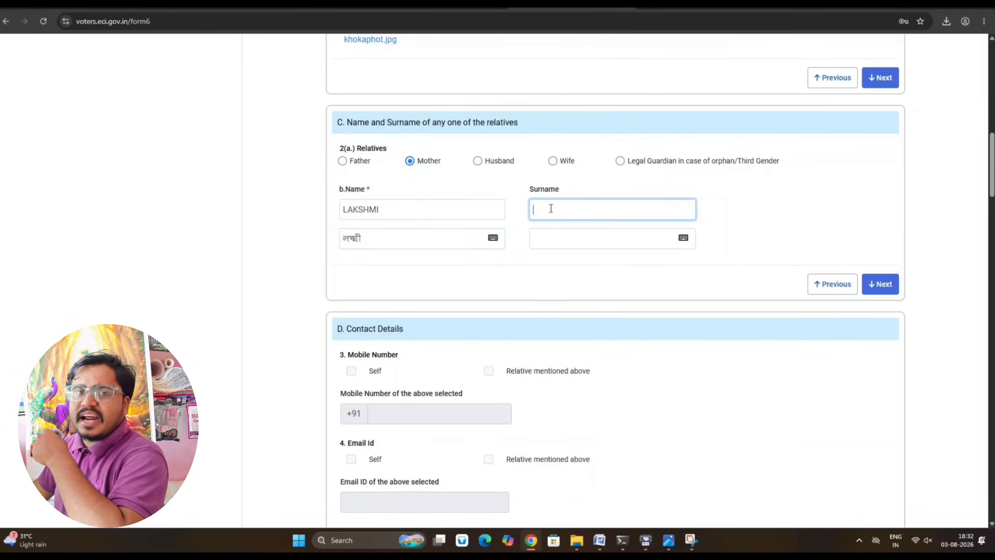
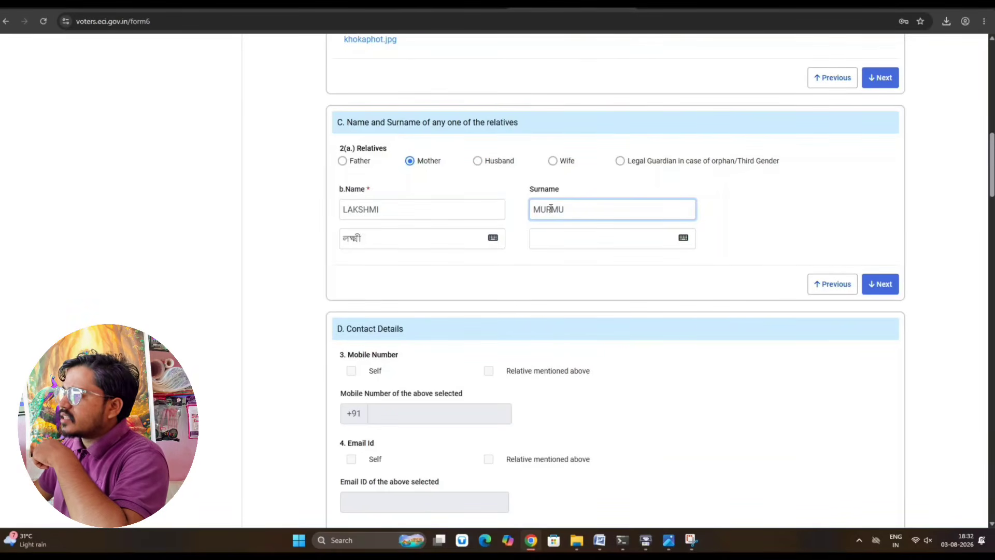
key("Tab")
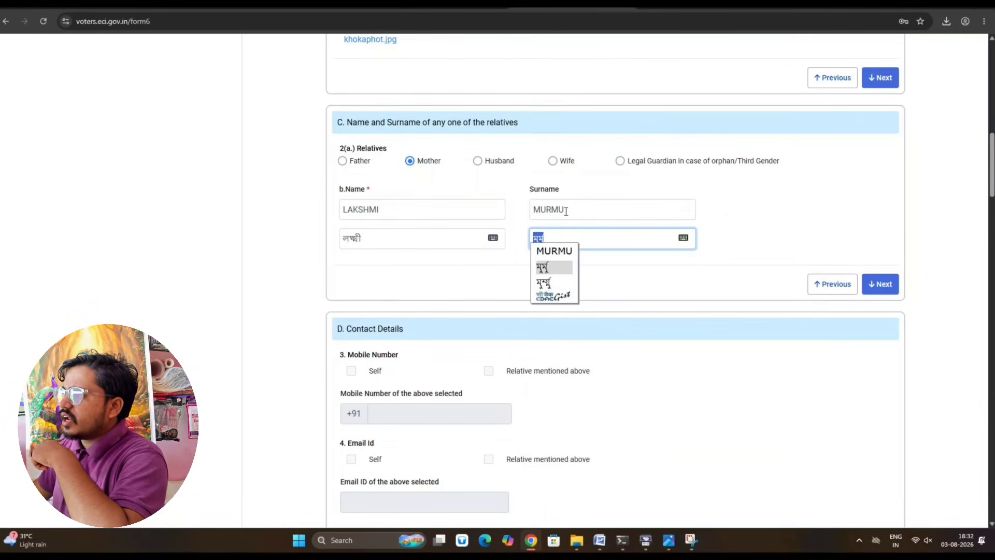
left_click(607, 241)
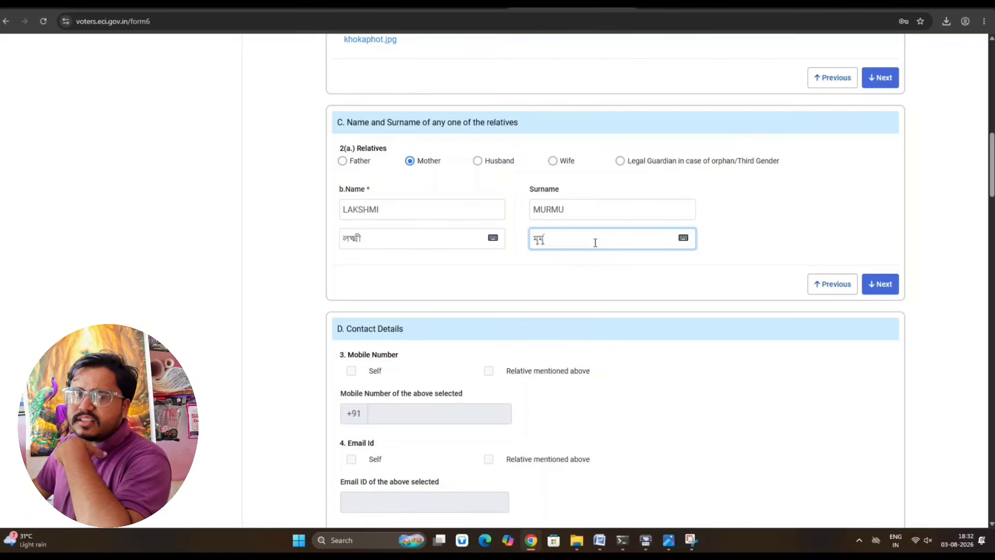
key("BackSpace")
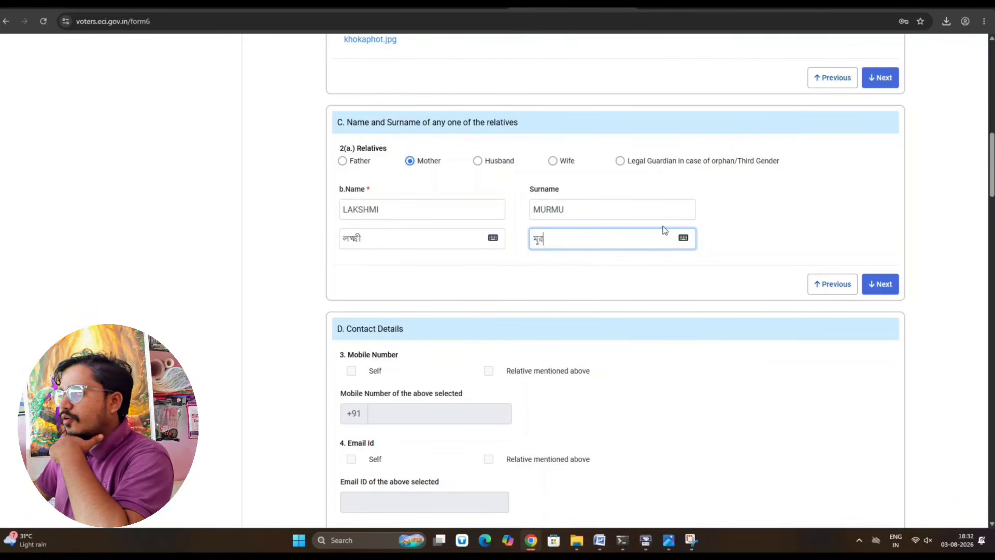
- Open the on-screen Bengali keyboard on the mother's Bengali surname field and drag it aside
left_click(683, 237)
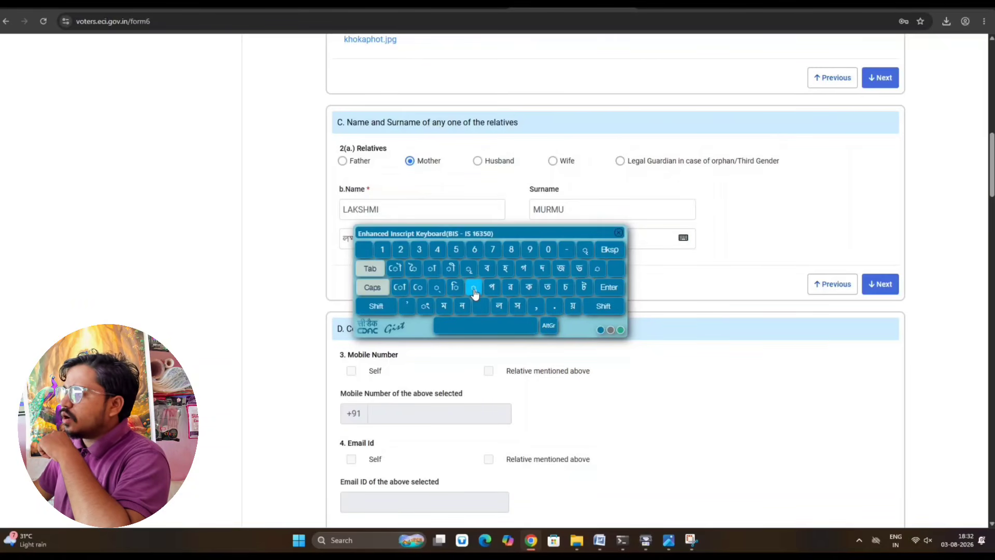
left_click(618, 233)
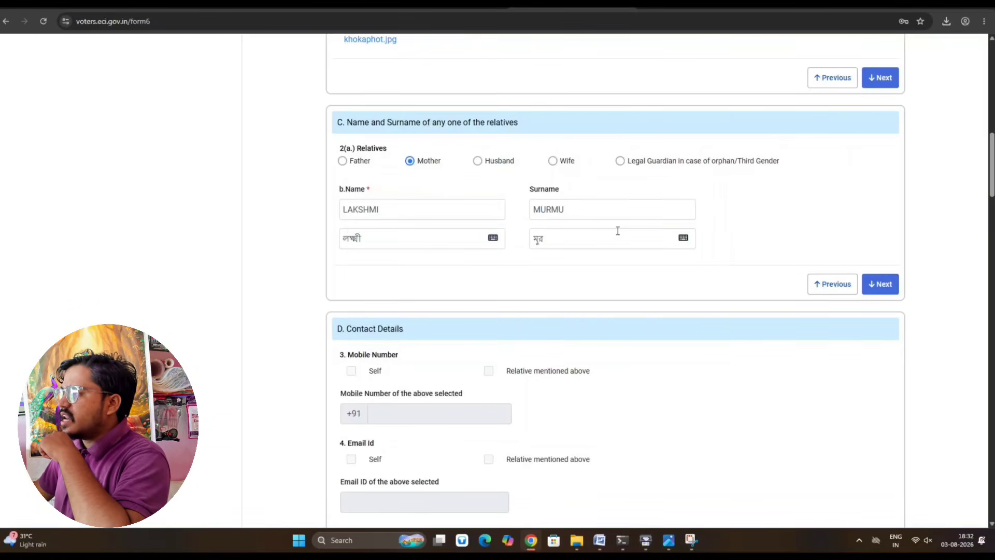
left_click(570, 239)
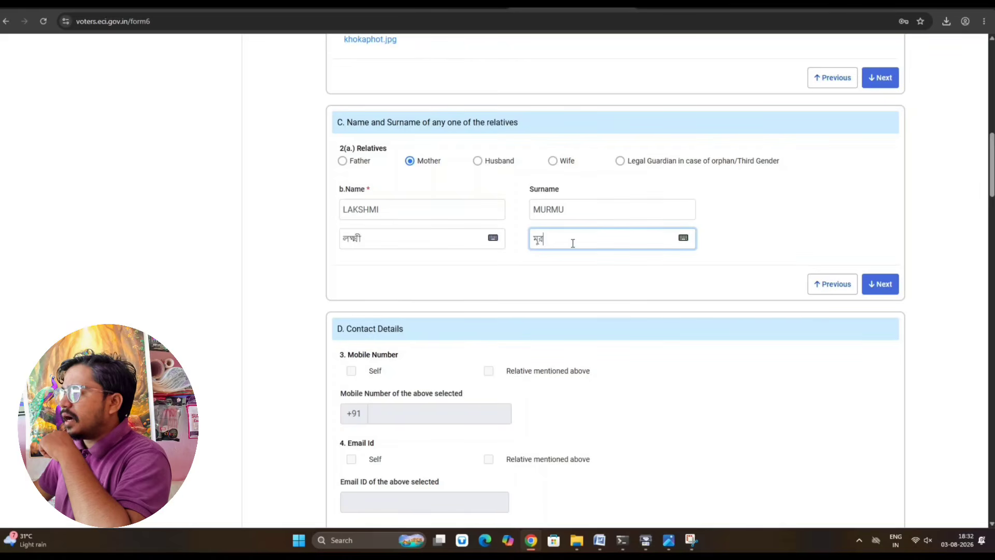
left_click(684, 237)
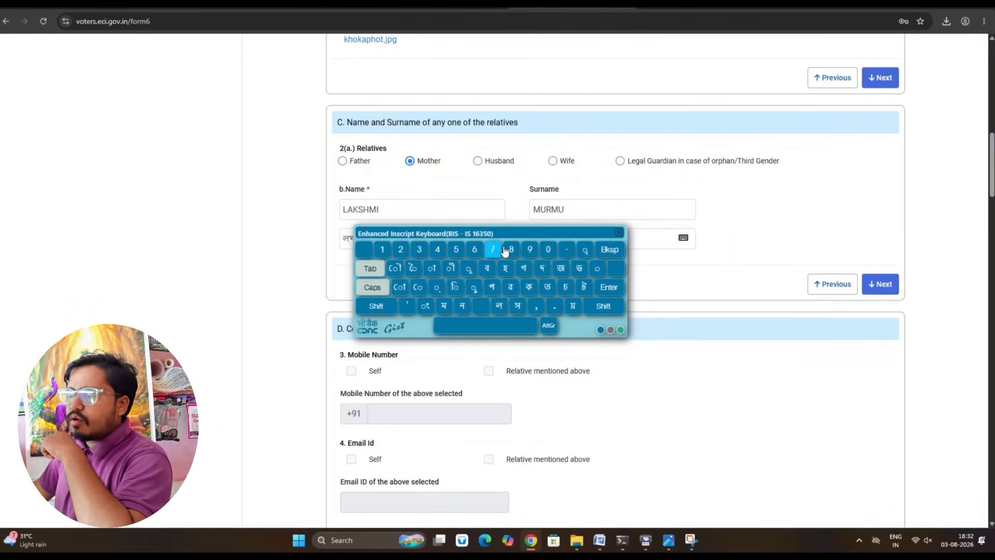
left_click_drag(511, 233, 585, 294)
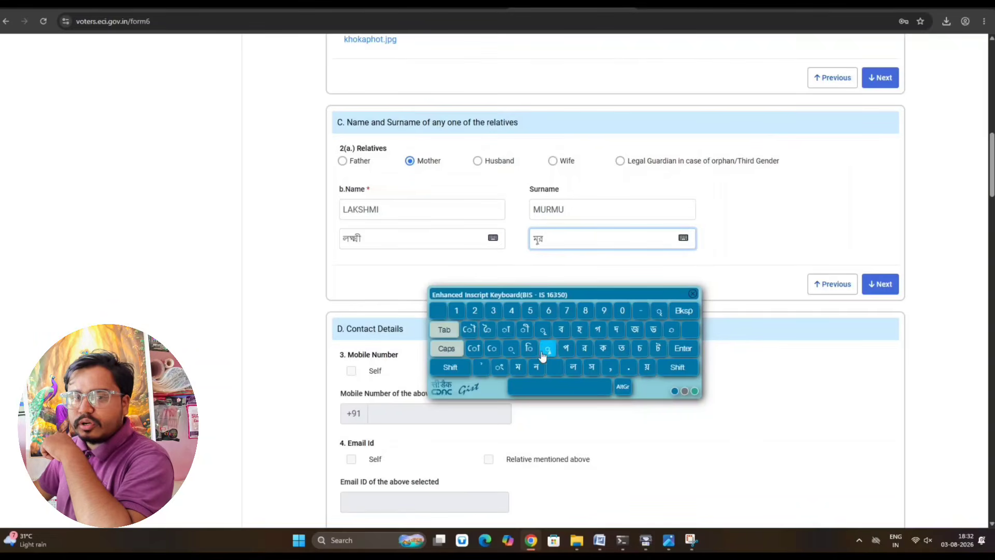
- Add ম and the final vowel sign to finish the Bengali surname, then mark the mobile as Self
left_click(517, 367)
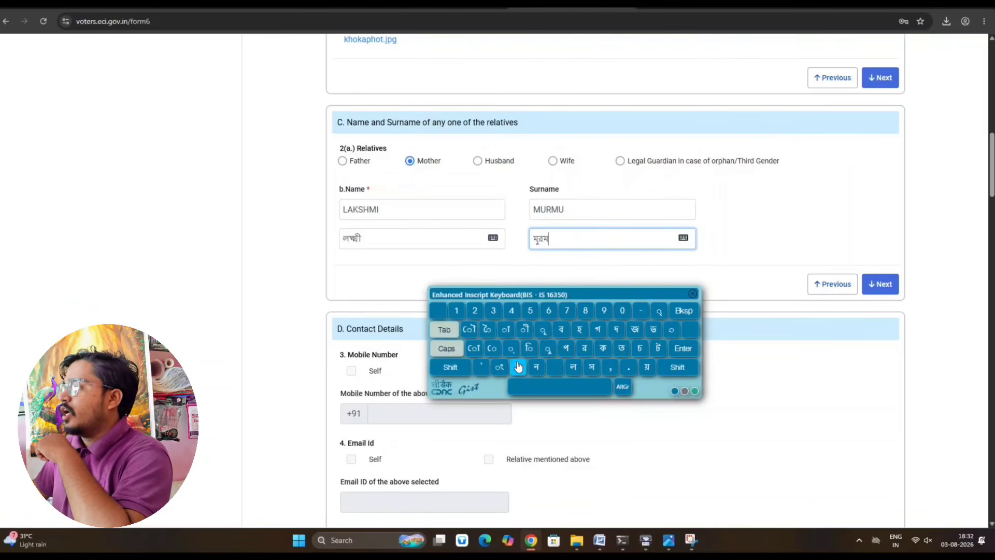
left_click(545, 349)
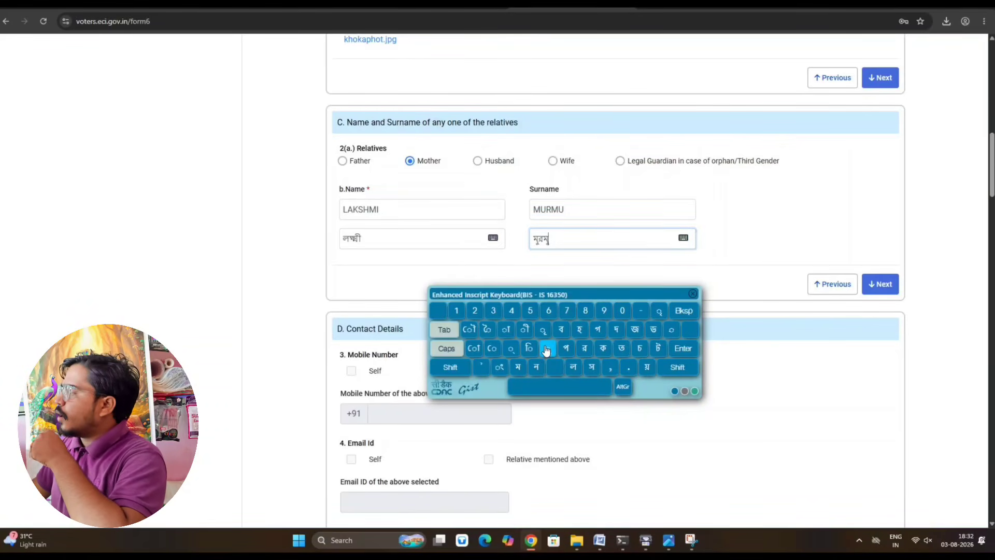
left_click(692, 297)
left_click(352, 371)
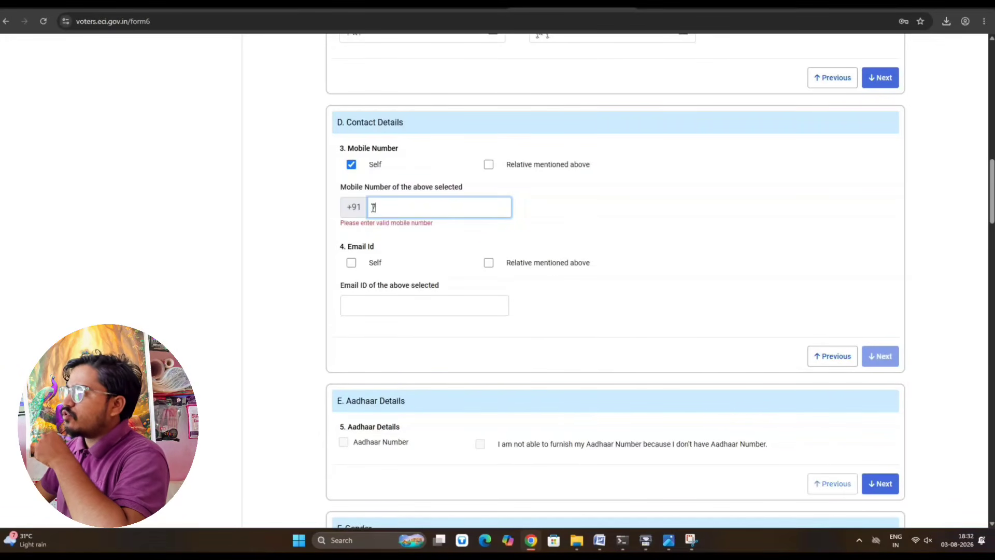
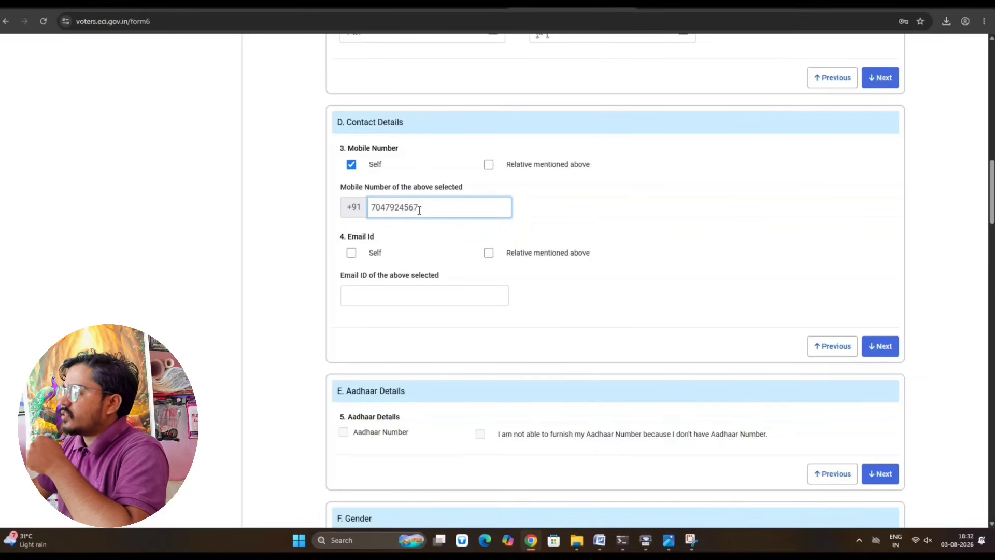
- Move to Aadhaar Details, tick Aadhaar Number, enter the 12-digit number, and continue to Gender
left_click(875, 348)
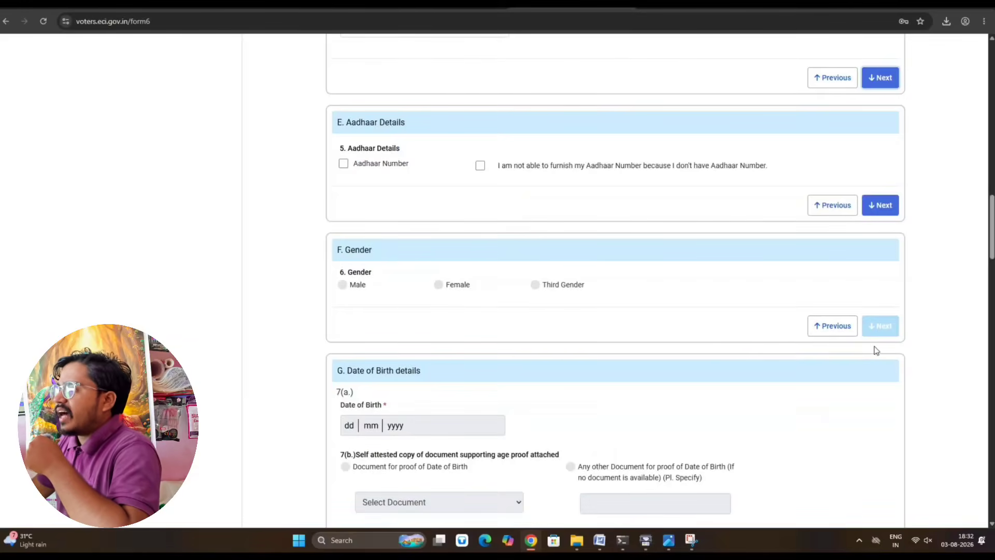
left_click(344, 163)
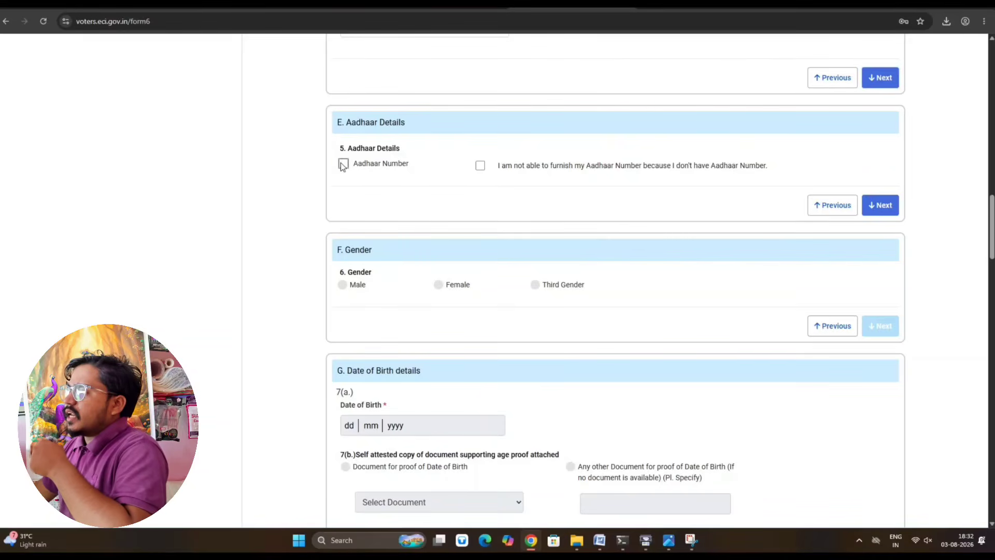
left_click(418, 209)
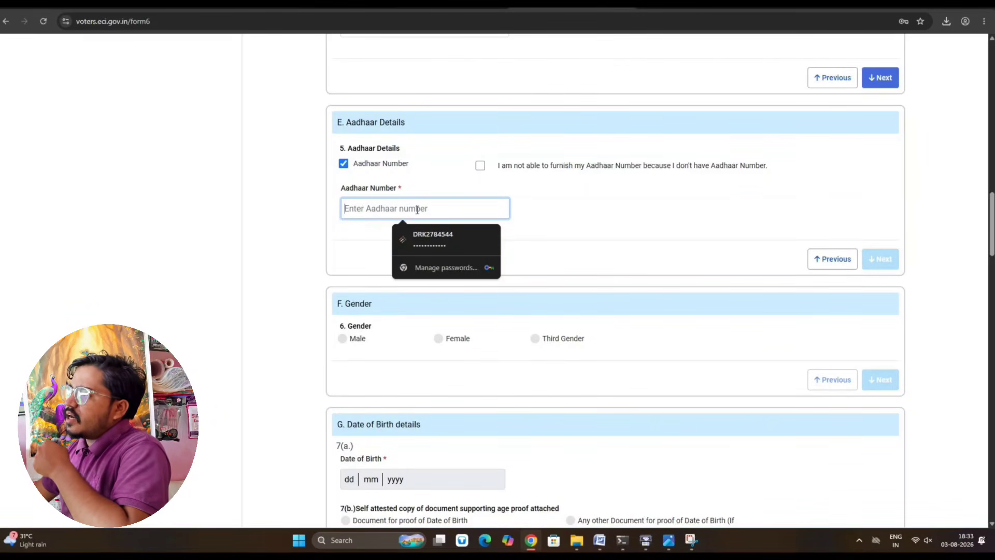
type("••")
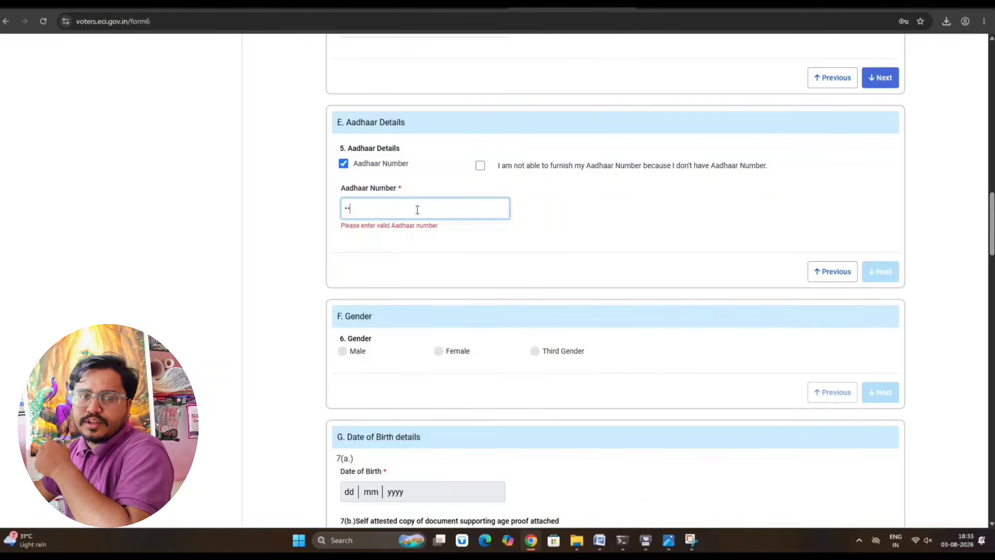
type("••")
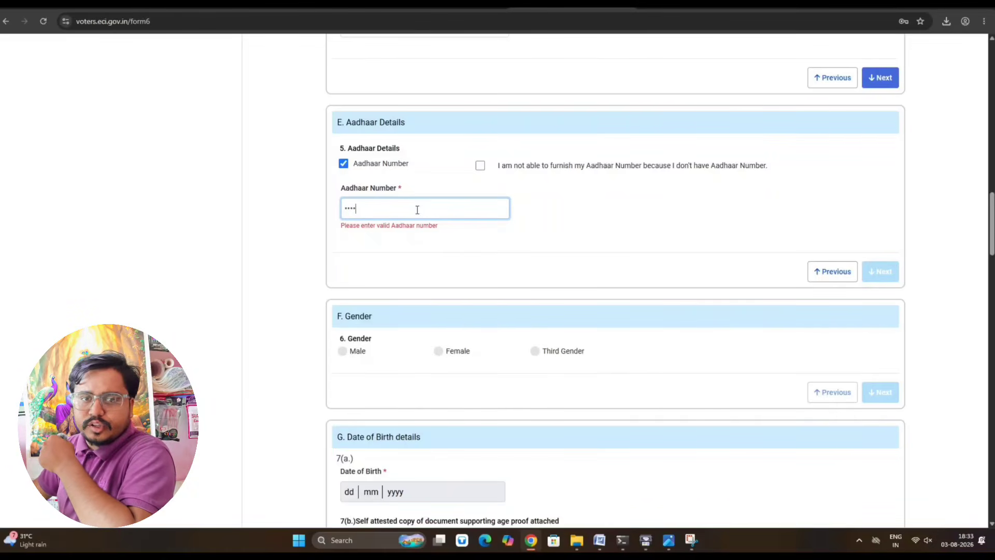
type("••")
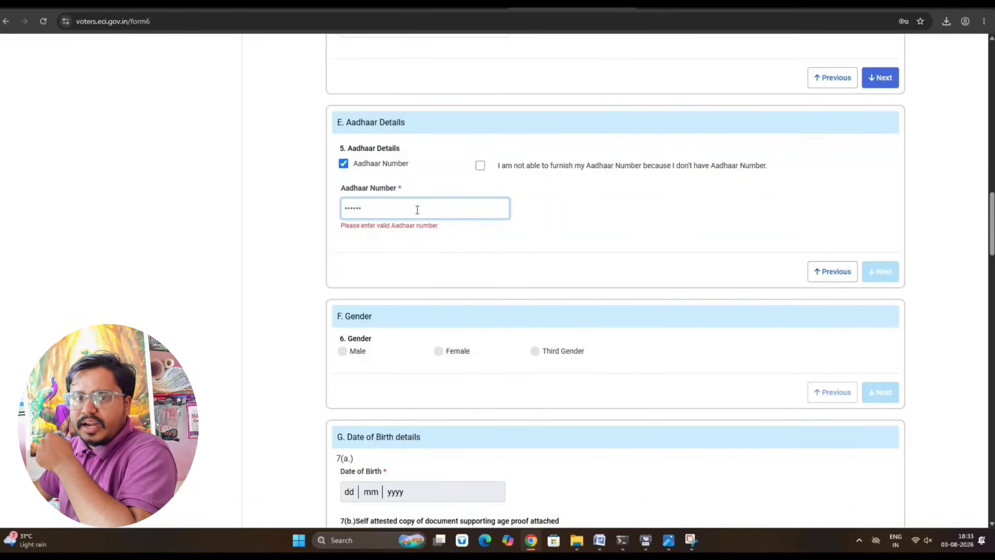
type("••••")
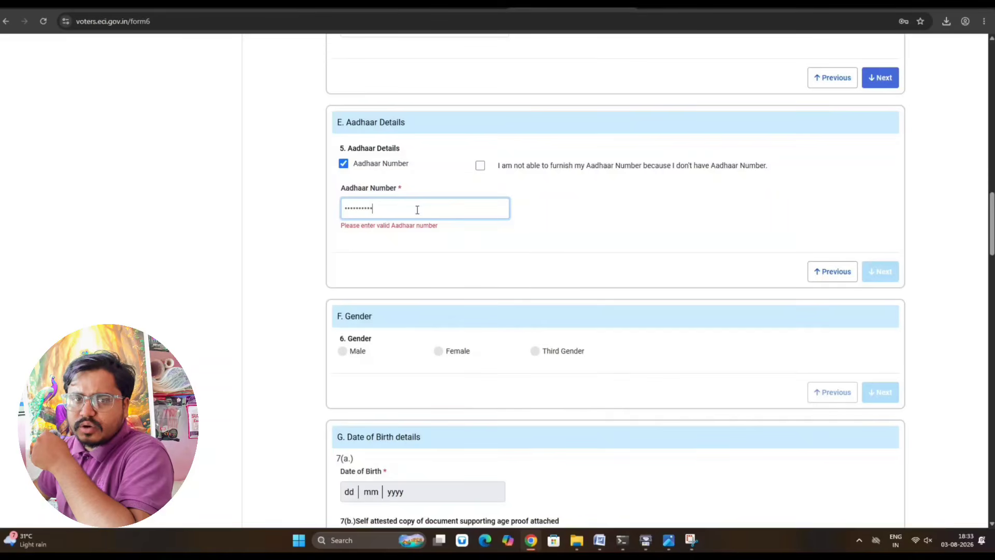
type("•")
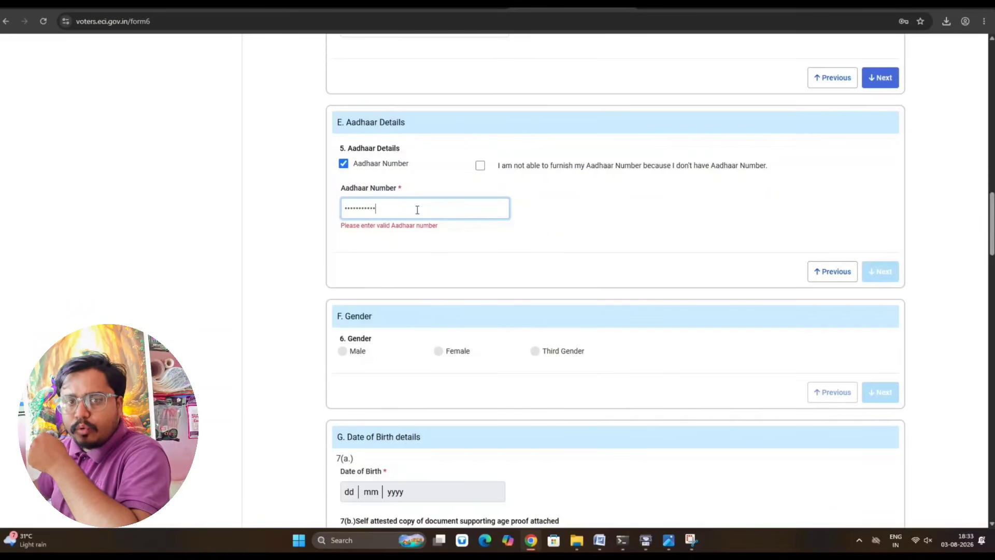
type("•")
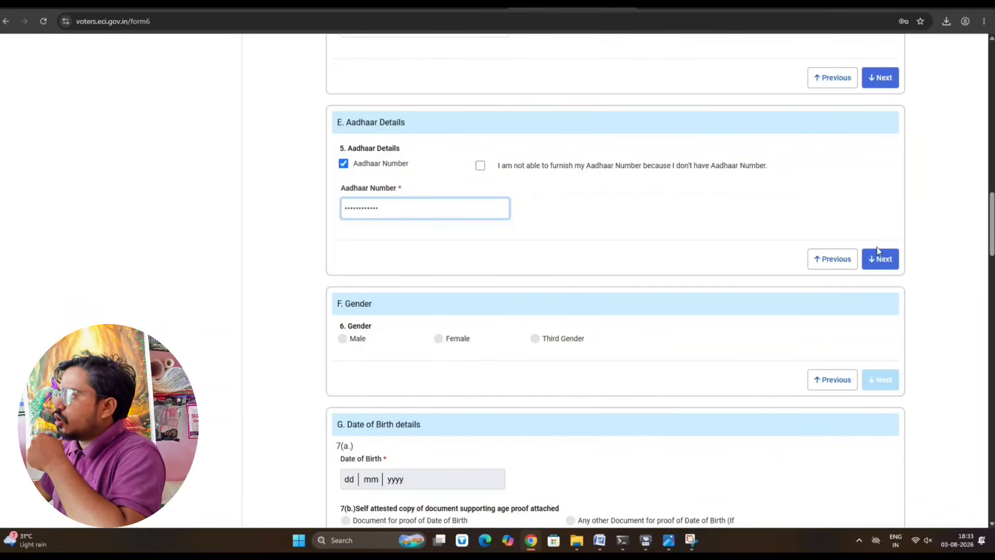
left_click(880, 259)
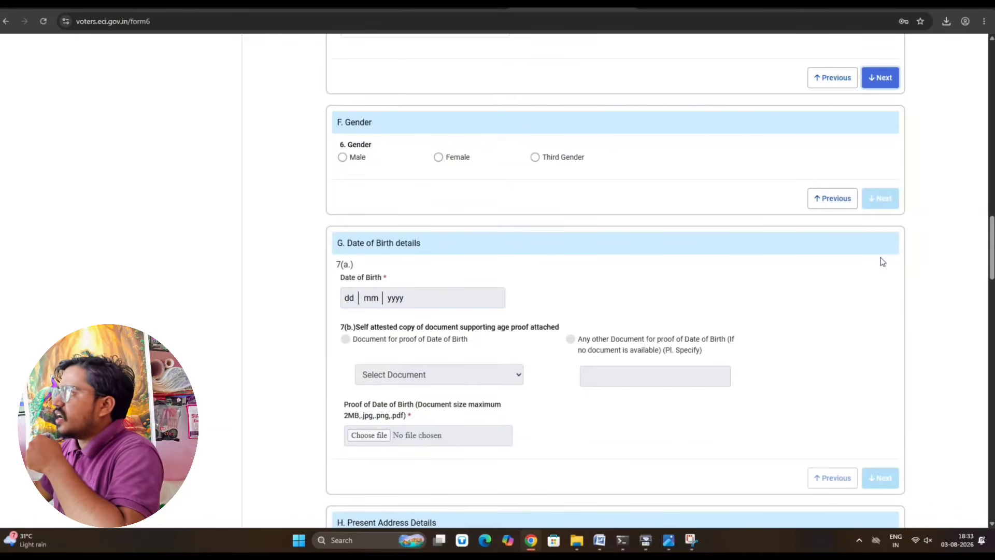
- Set the applicant's gender to Male and proceed to the date of birth
left_click(342, 157)
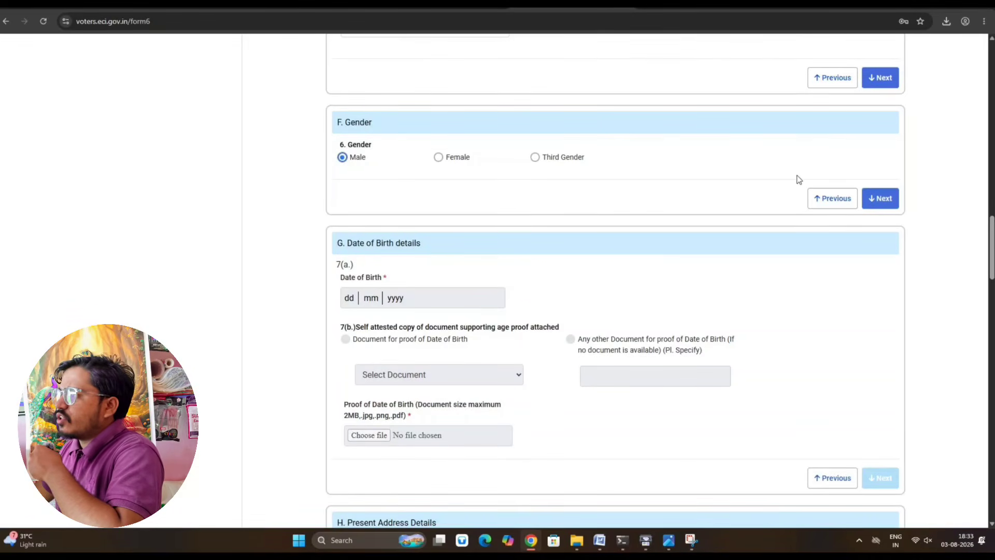
left_click(887, 199)
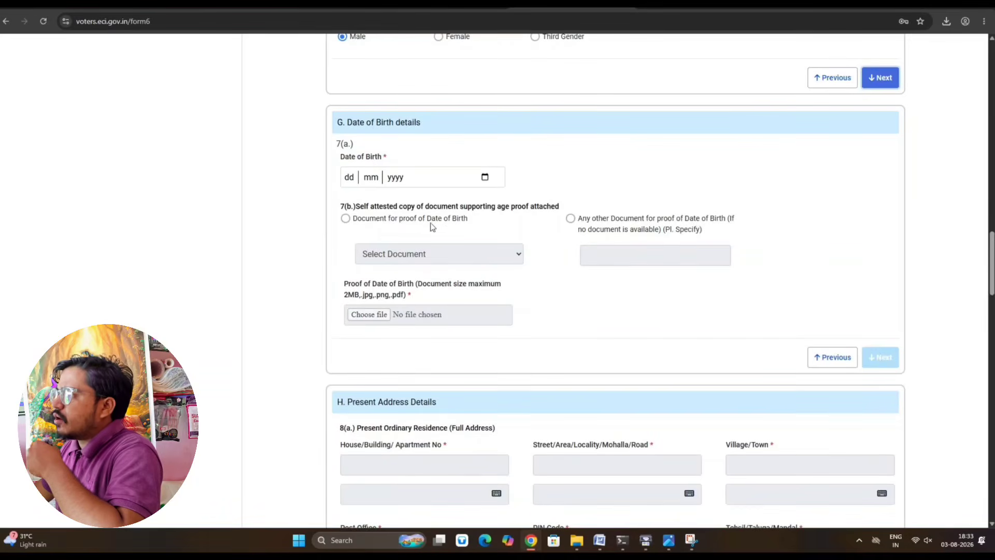
left_click(356, 180)
left_click(484, 177)
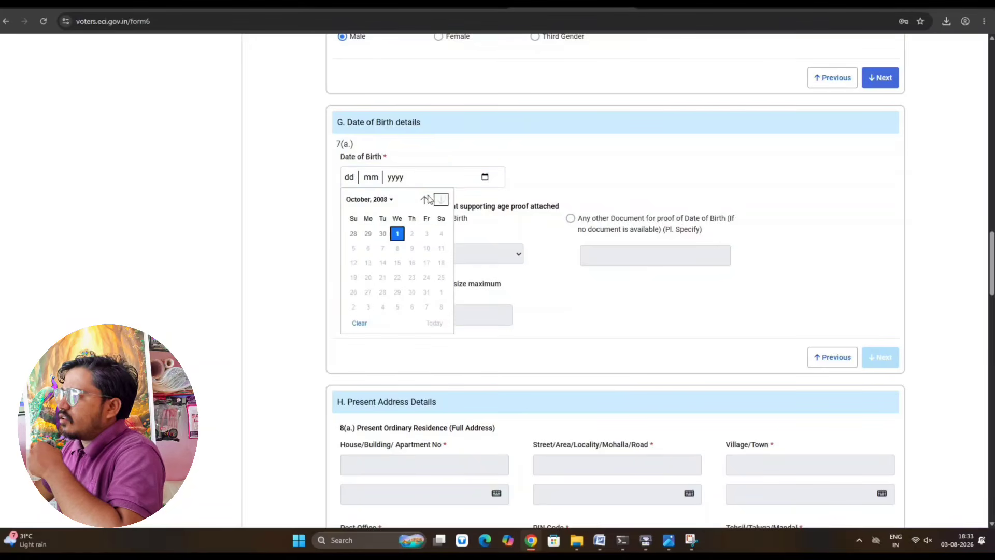
left_click(394, 199)
scroll(376, 238, "up", 2)
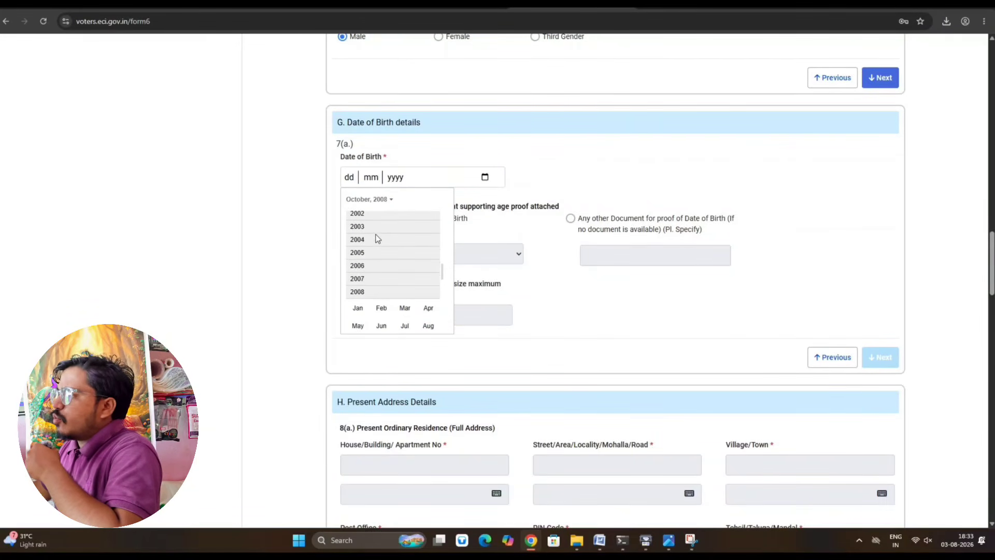
scroll(376, 237, "up", 1)
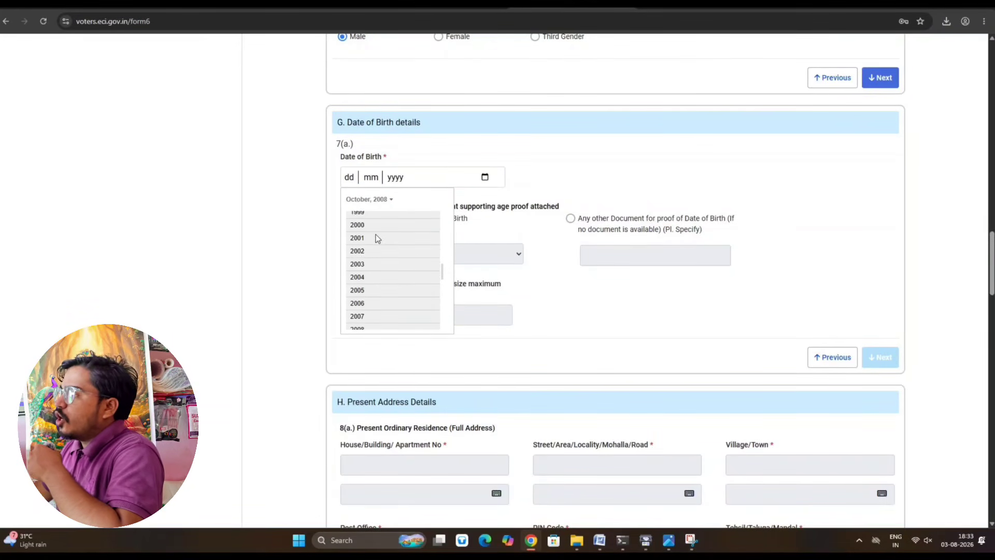
scroll(376, 237, "up", 1)
scroll(376, 237, "down", 1)
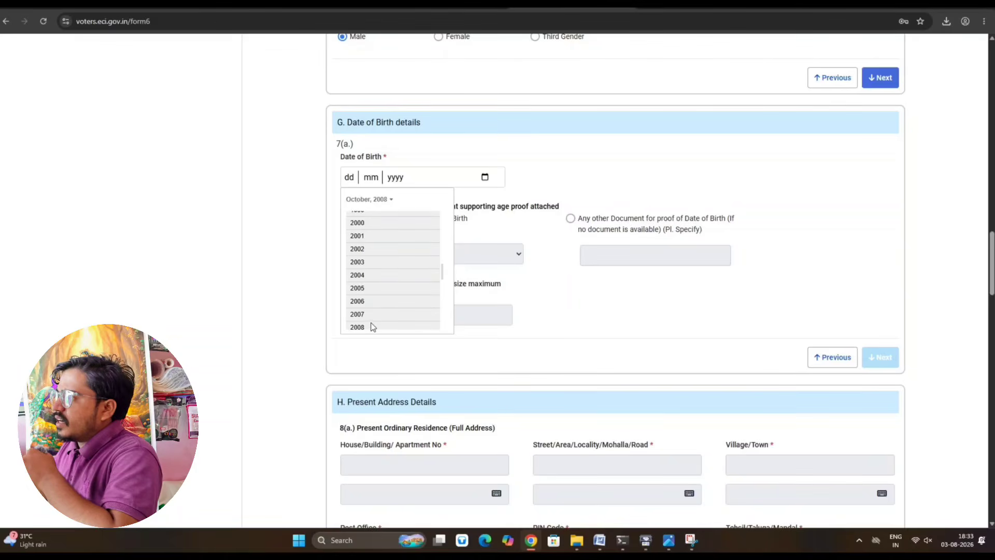
scroll(371, 326, "down", 1)
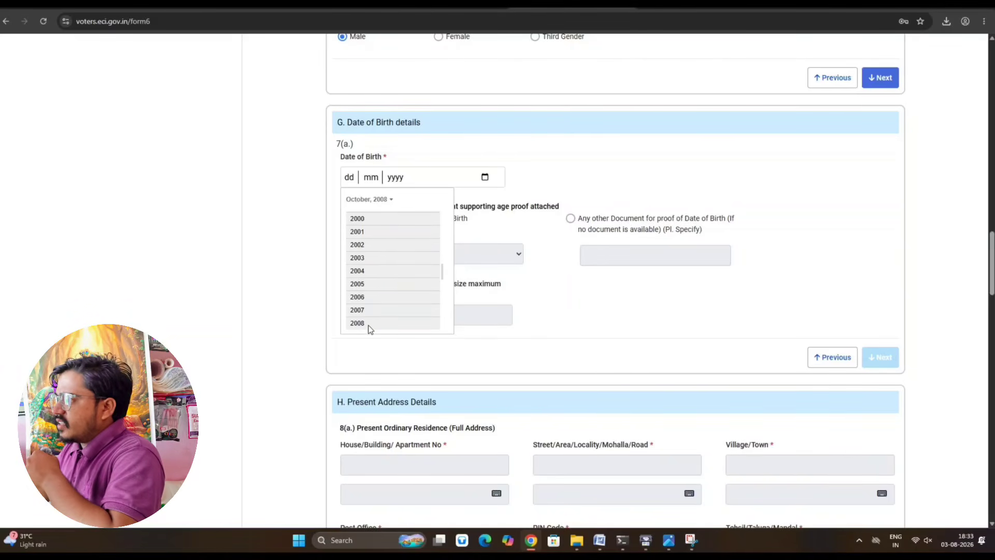
left_click(392, 253)
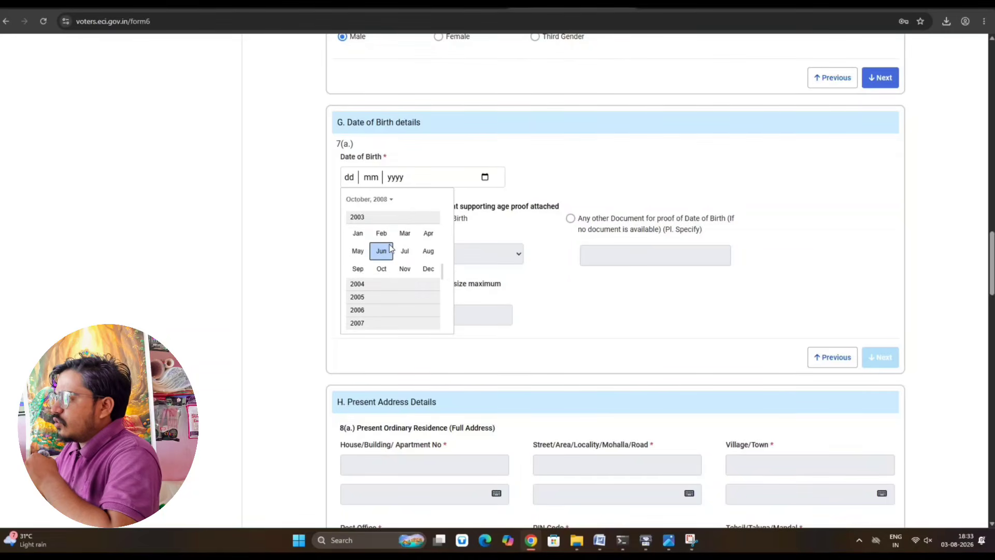
scroll(370, 310, "down", 1)
scroll(371, 306, "down", 2)
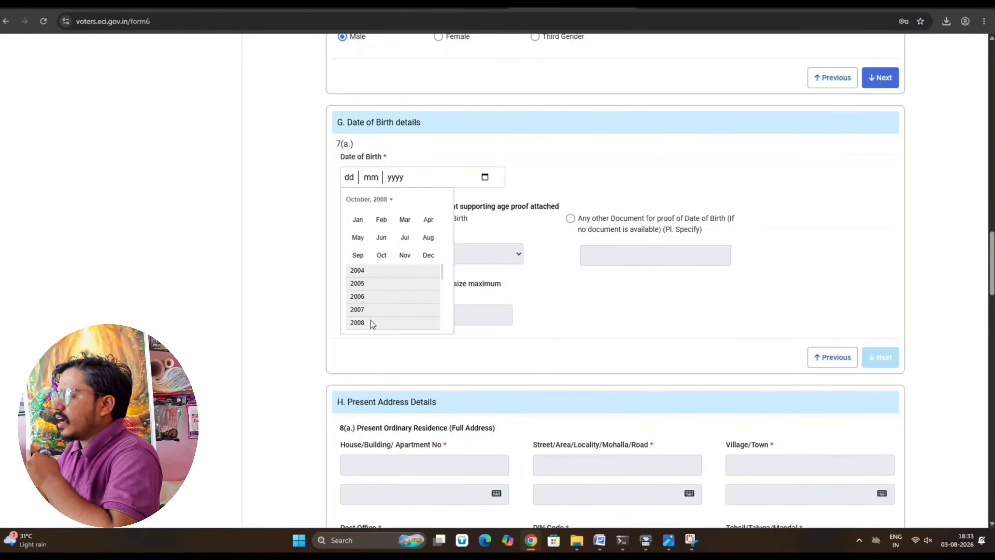
left_click(371, 324)
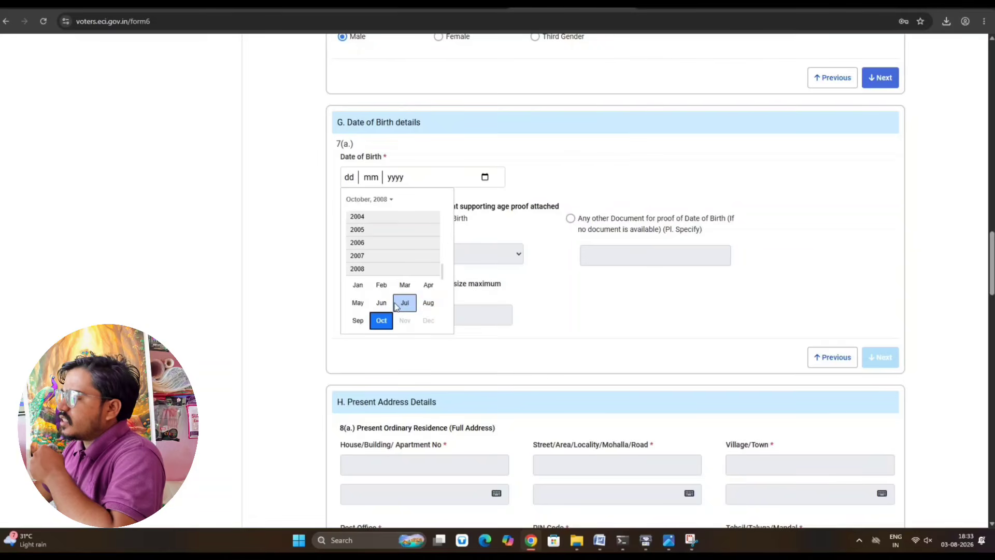
left_click(383, 304)
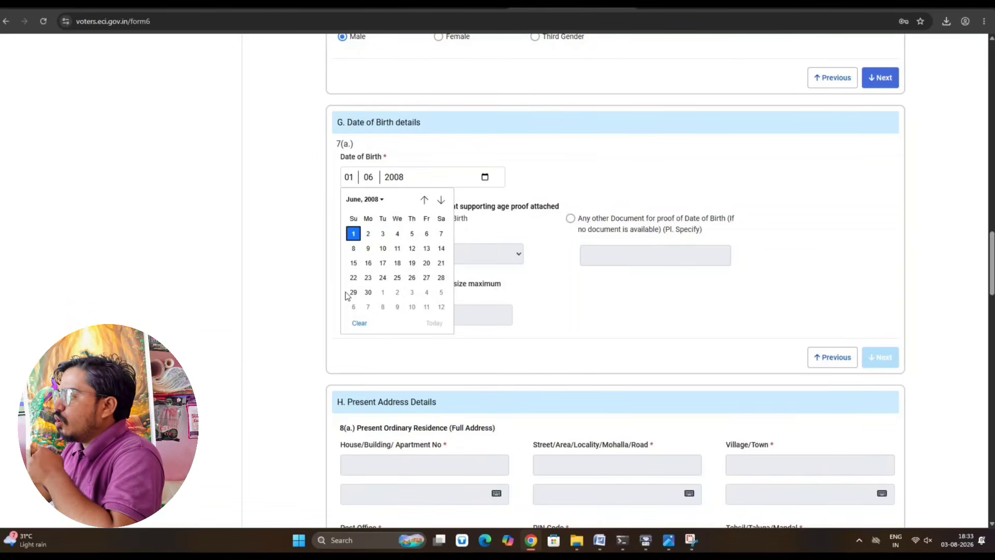
left_click(368, 278)
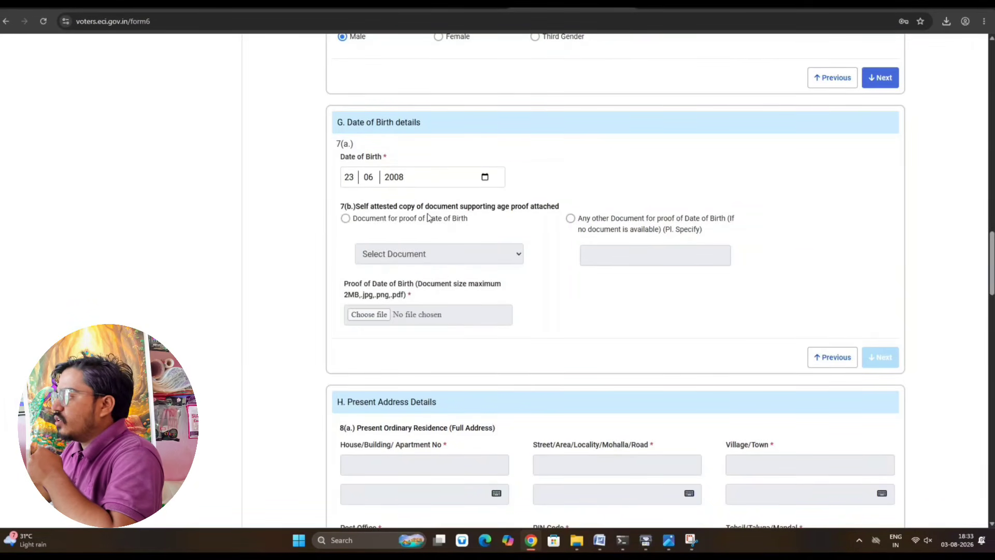
- Attach Aadhaar Card (khoka adhaar .pdf) as date-of-birth proof and continue
left_click(345, 218)
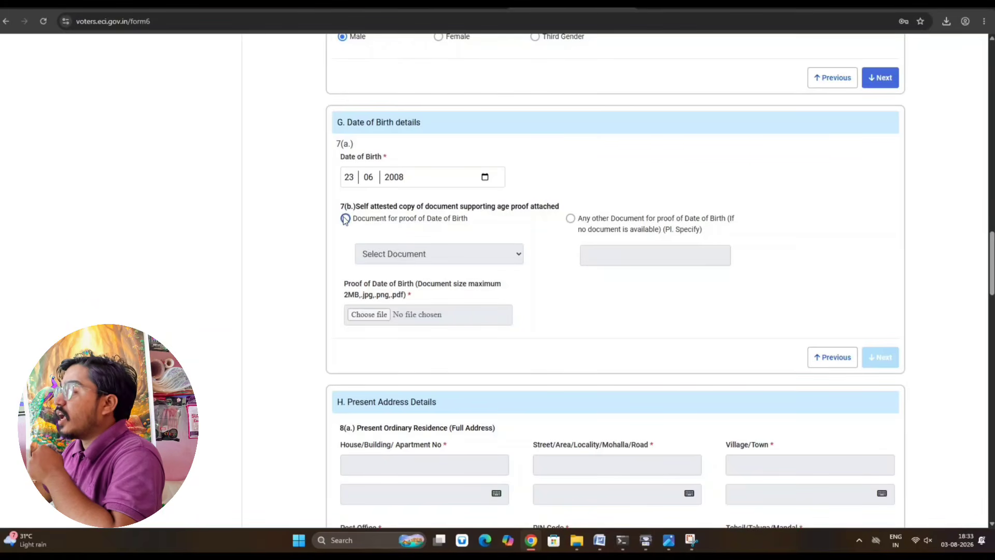
left_click(438, 255)
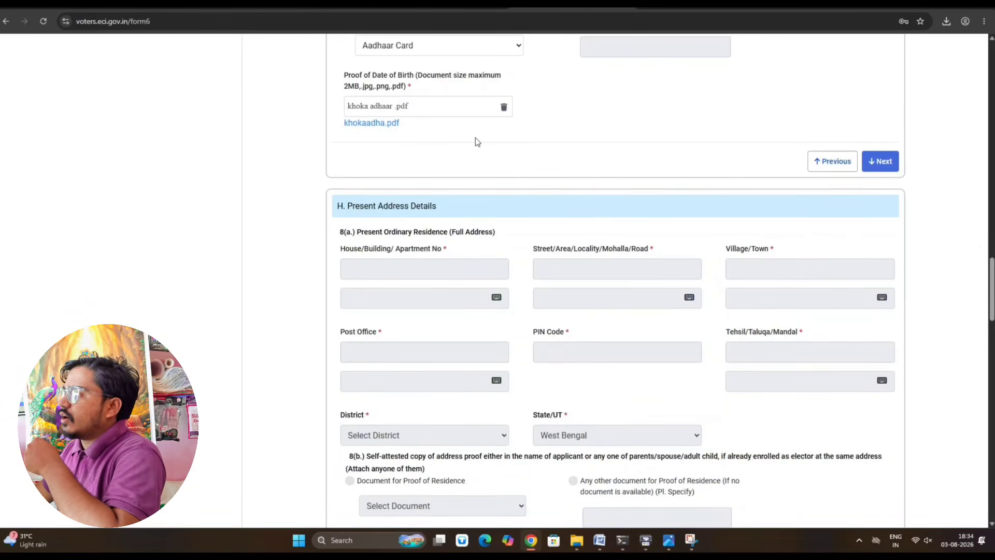
scroll(475, 138, "up", 8)
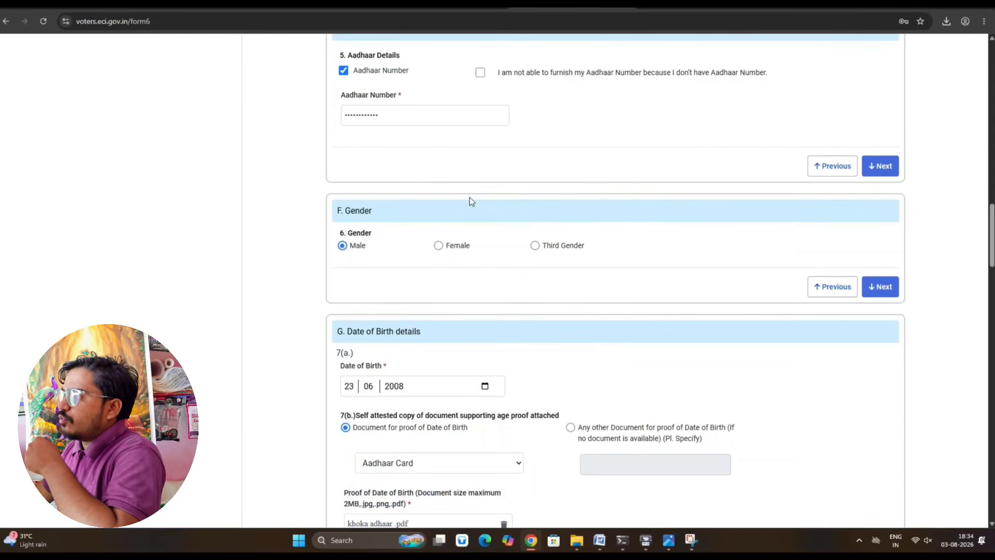
scroll(701, 254, "down", 4)
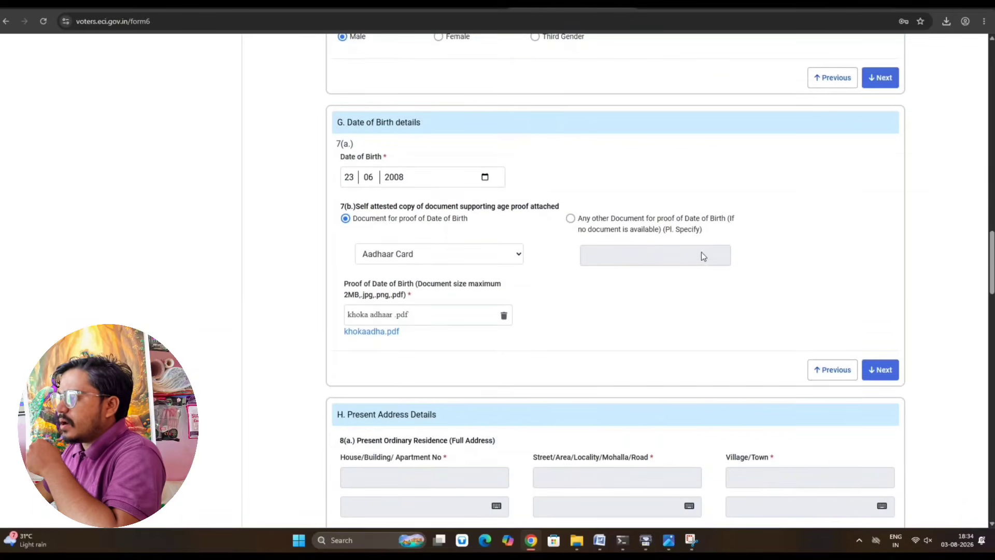
scroll(701, 254, "down", 3)
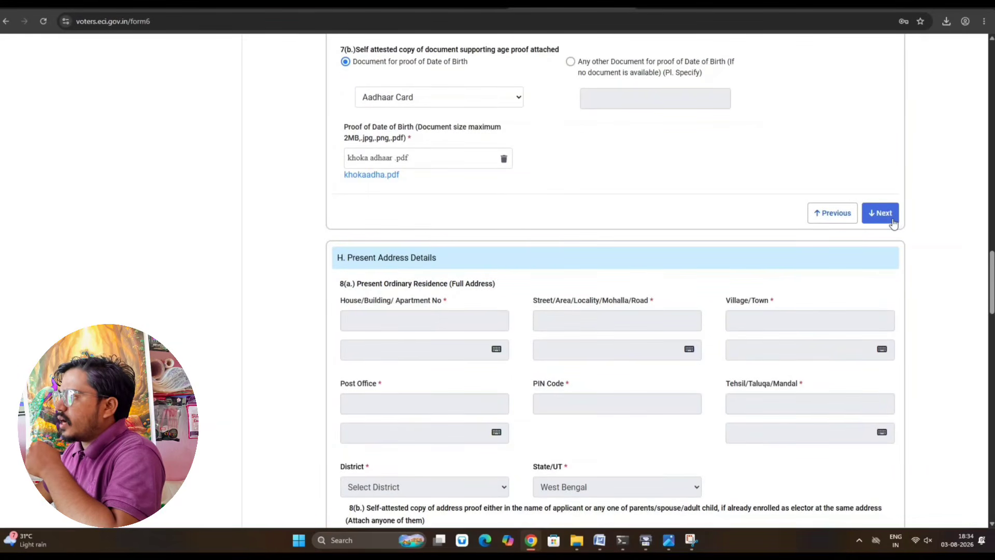
left_click(884, 216)
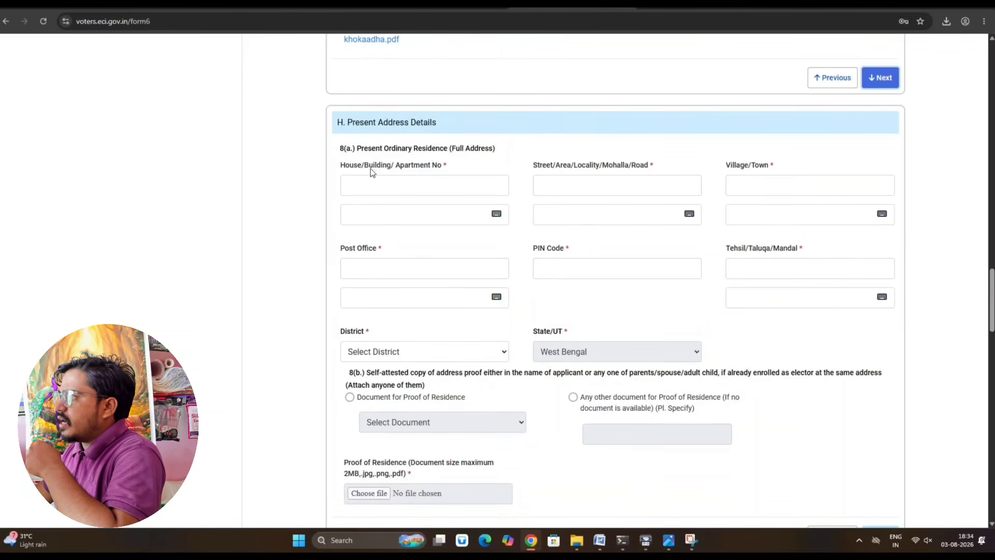
- Fill in the Present Address details and advance to section J, Family Member
left_click(385, 184)
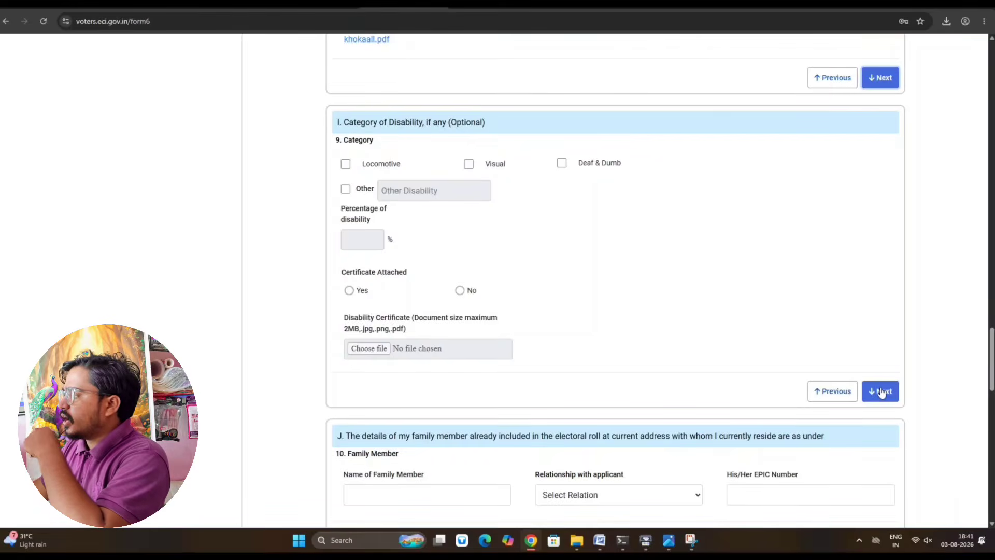
left_click(880, 391)
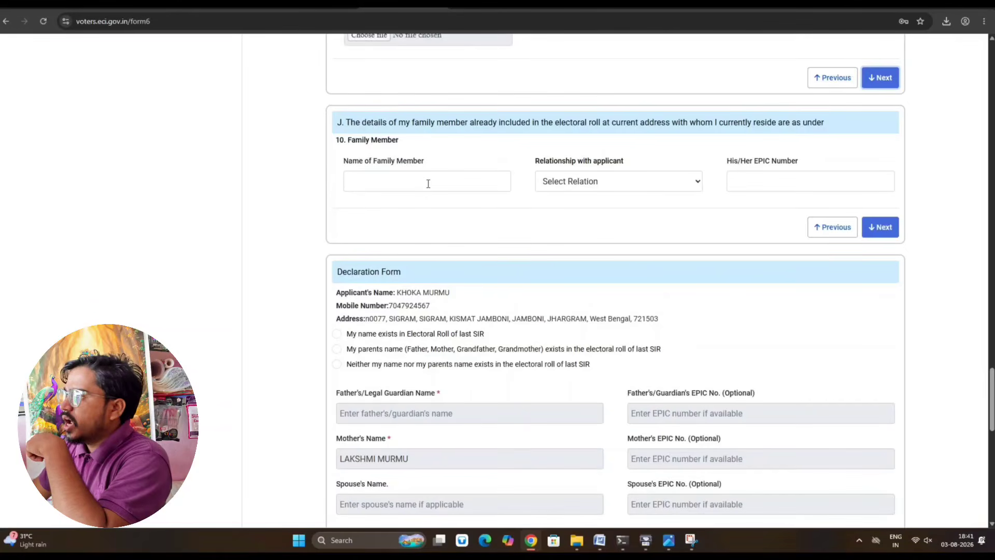
- Enter the mother's full name and EPIC number with relationship Mother, then continue
left_click(379, 177)
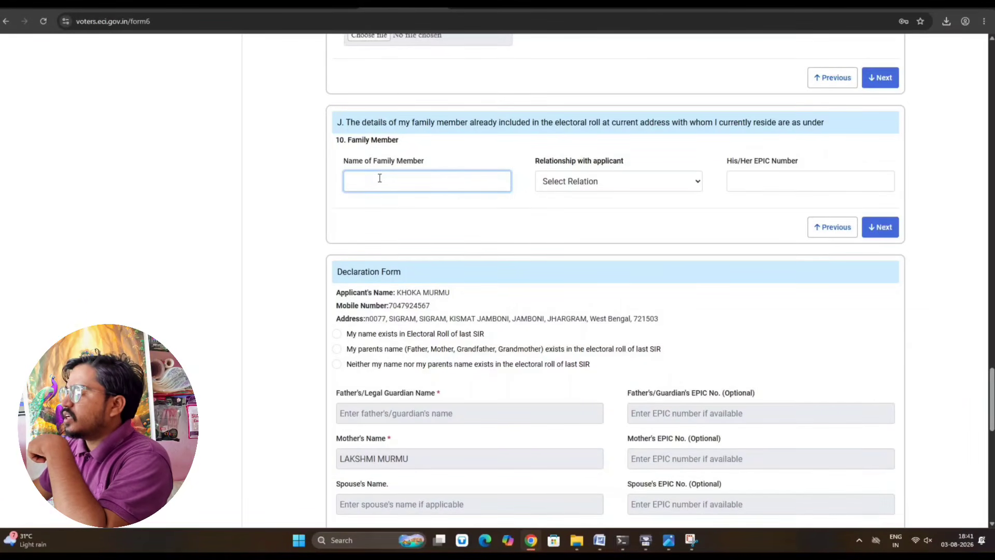
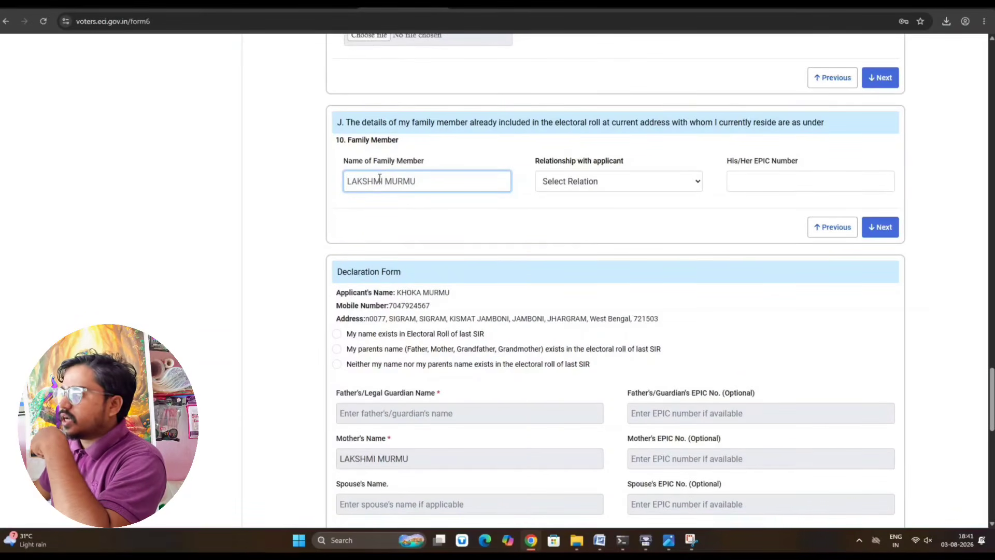
key("Tab")
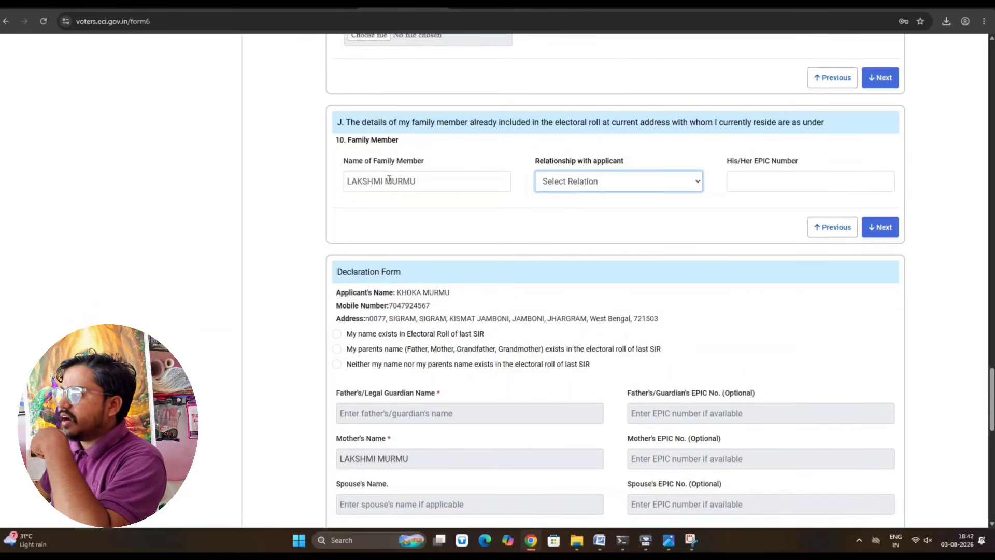
left_click(605, 187)
left_click(582, 226)
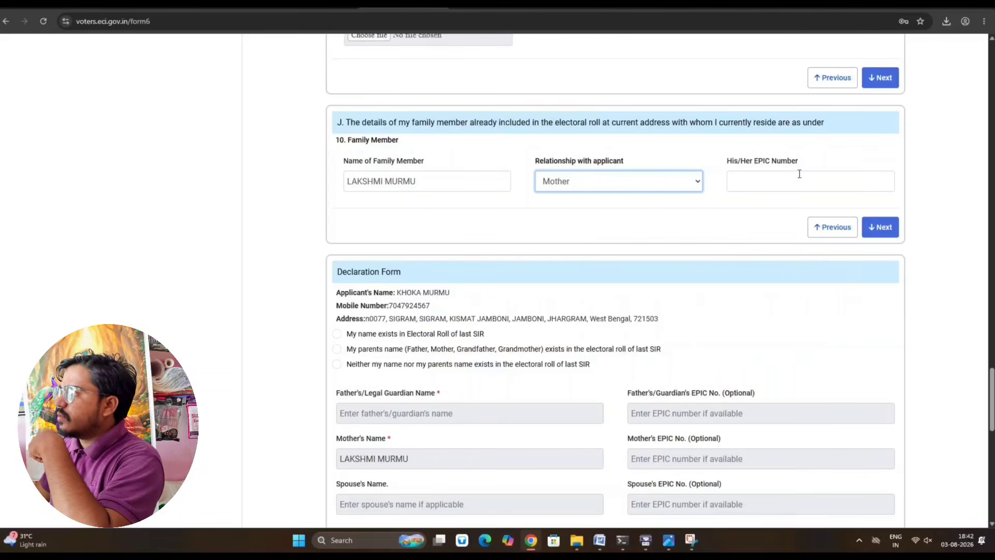
left_click(776, 181)
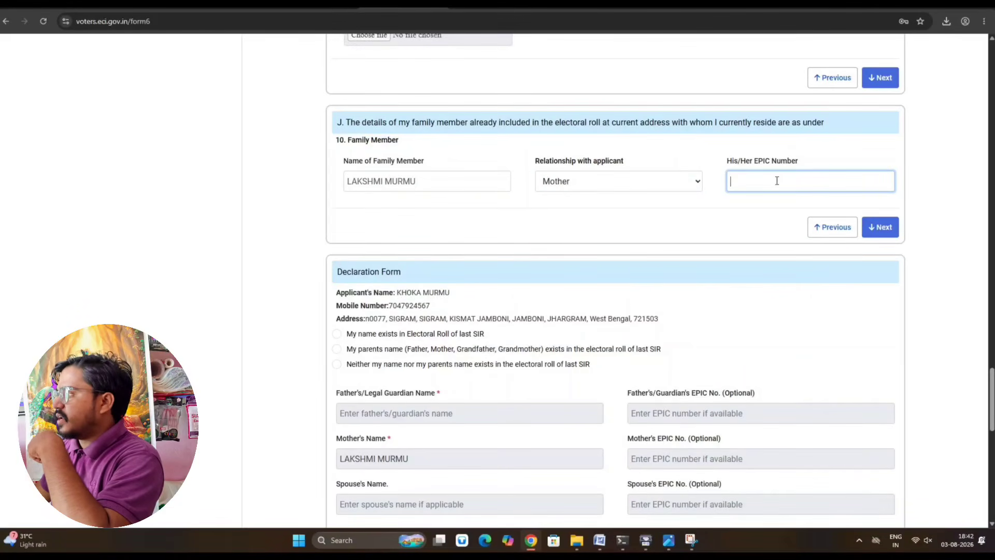
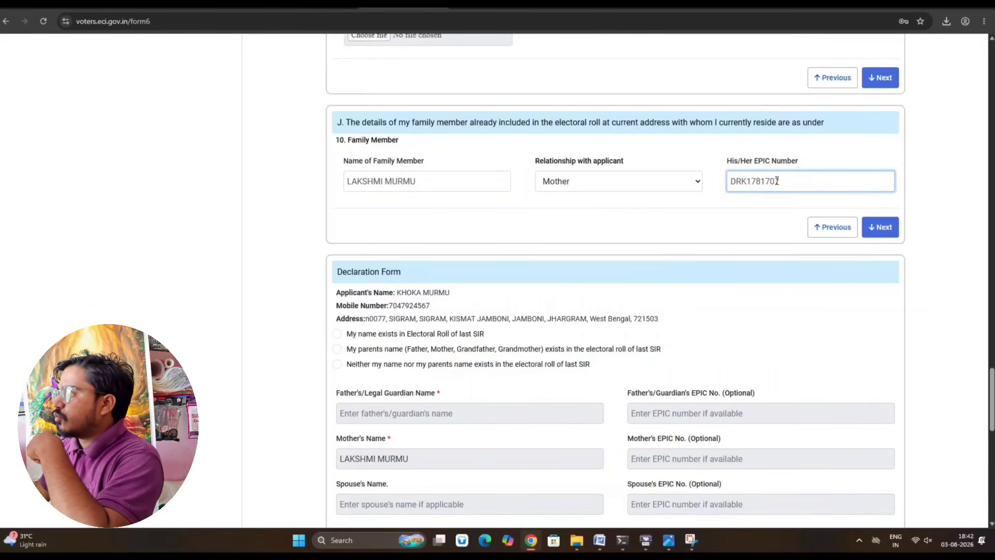
left_click(881, 228)
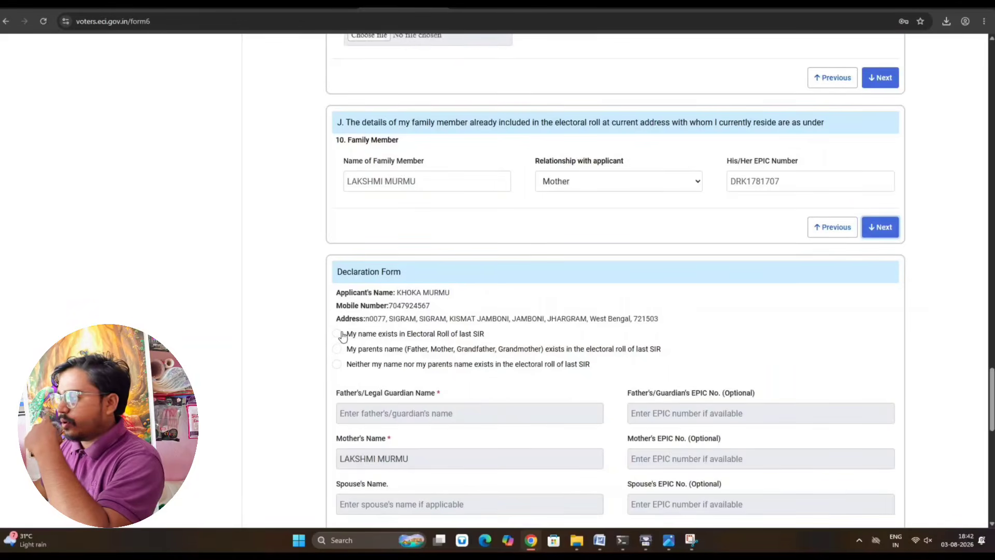
- Declare a parent is in the SIR 2025/2026 roll, with state West Bengal
left_click(338, 348)
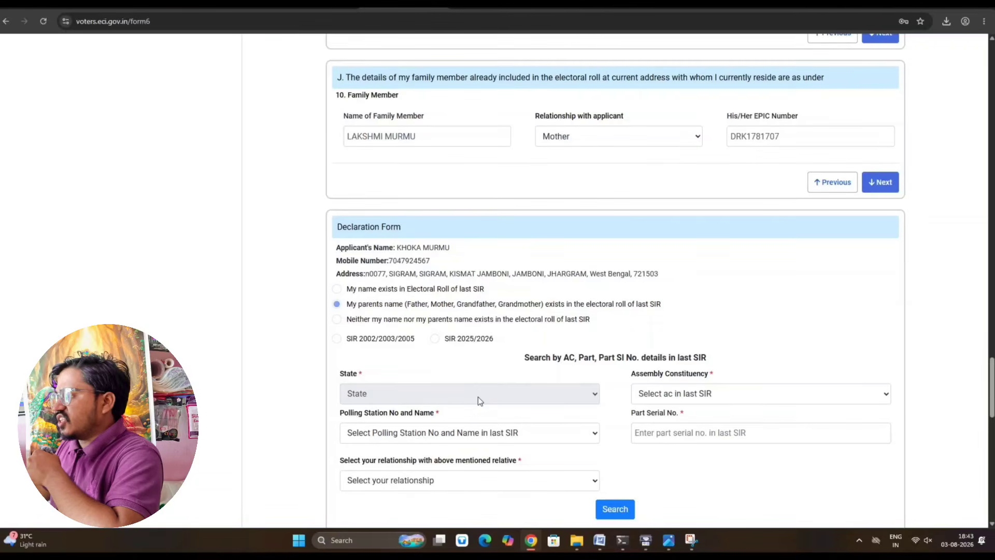
left_click(440, 345)
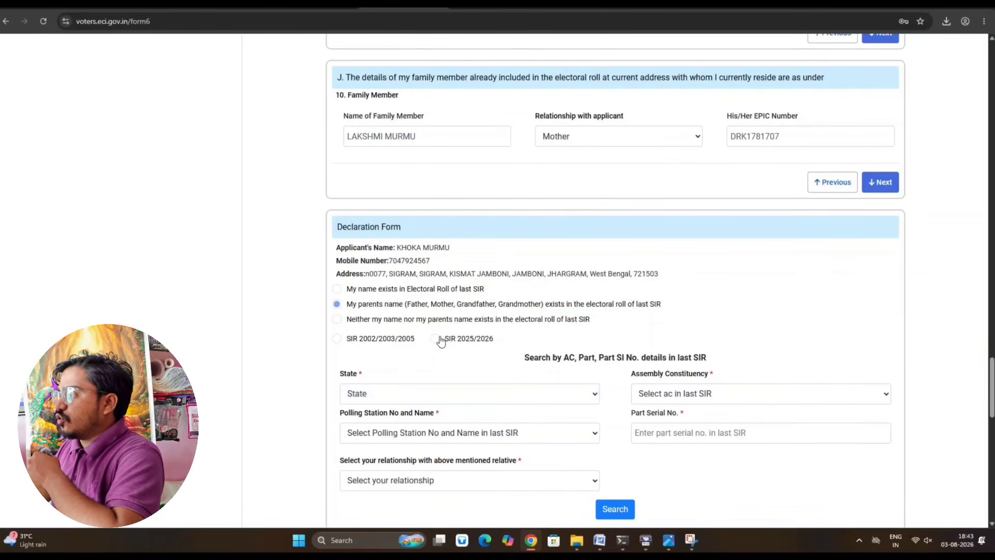
left_click(406, 394)
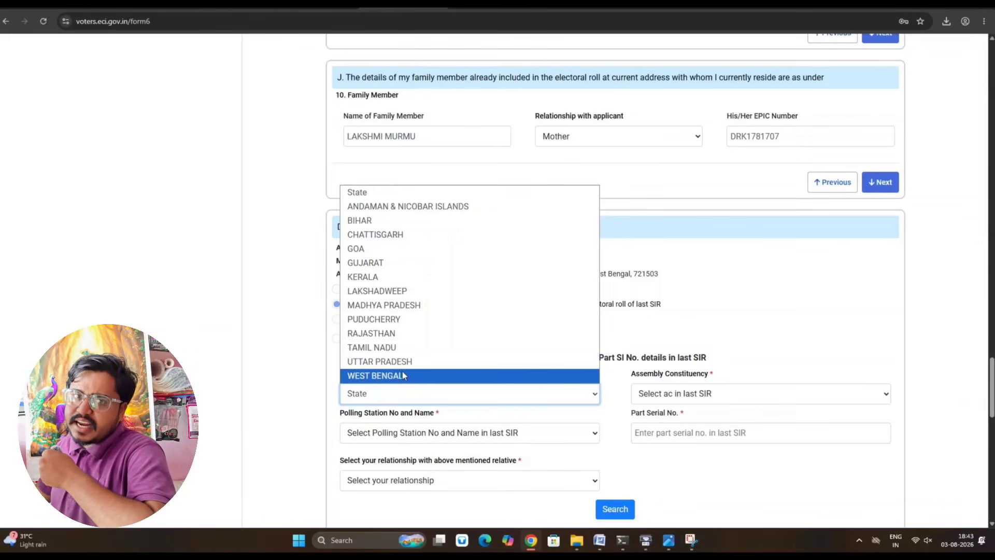
left_click(394, 375)
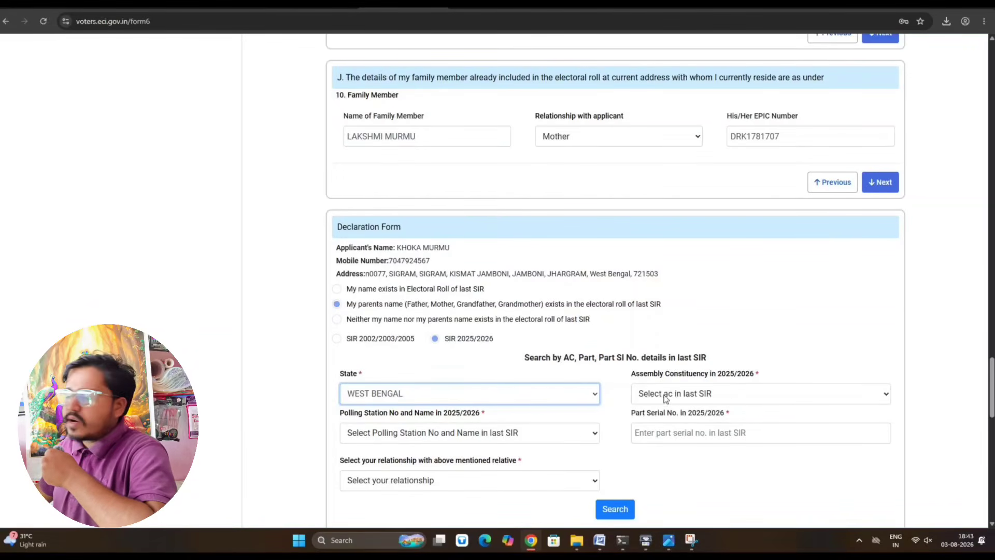
- Choose 237-BINPUR as the assembly constituency
left_click(705, 395)
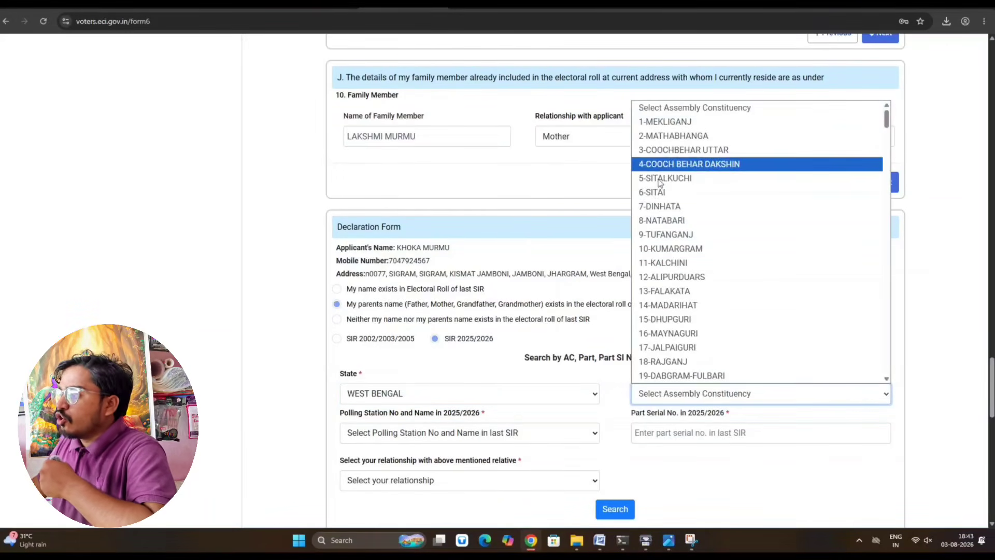
scroll(674, 262, "down", 3)
scroll(685, 270, "down", 4)
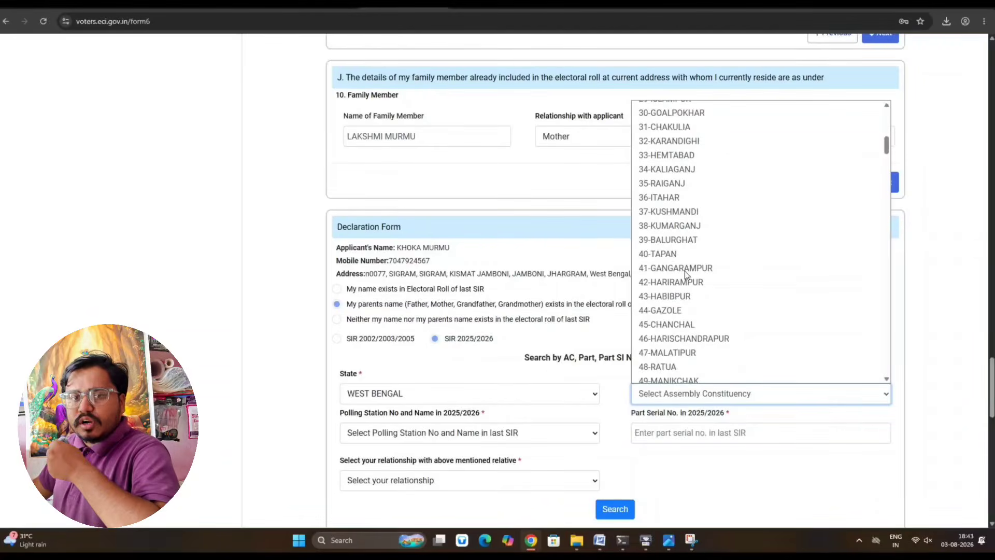
scroll(686, 271, "down", 2)
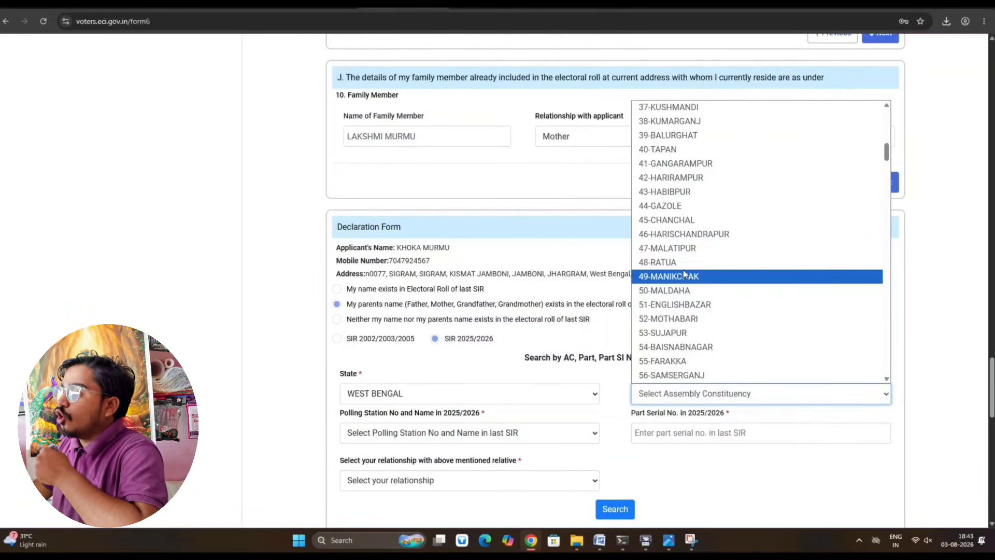
scroll(686, 300, "down", 20)
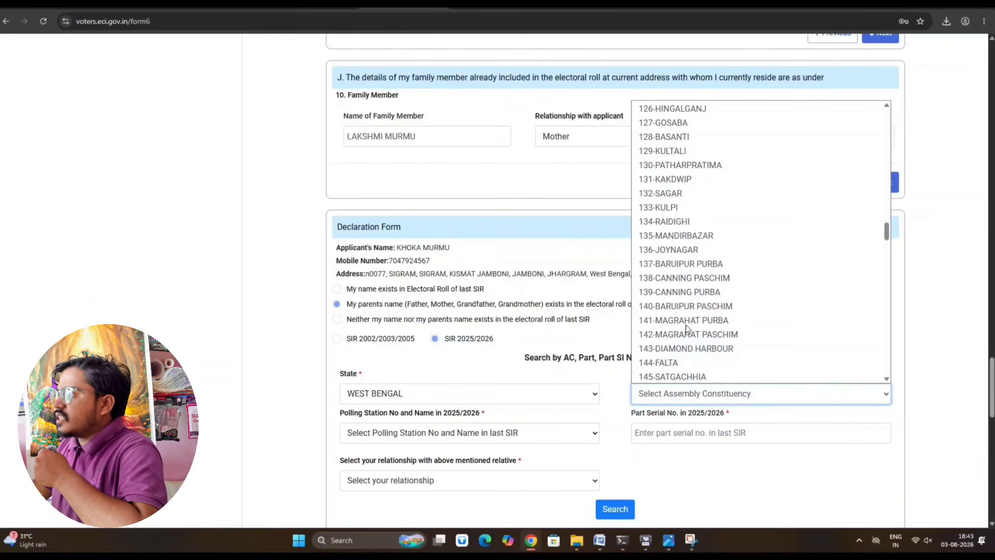
scroll(687, 328, "down", 2)
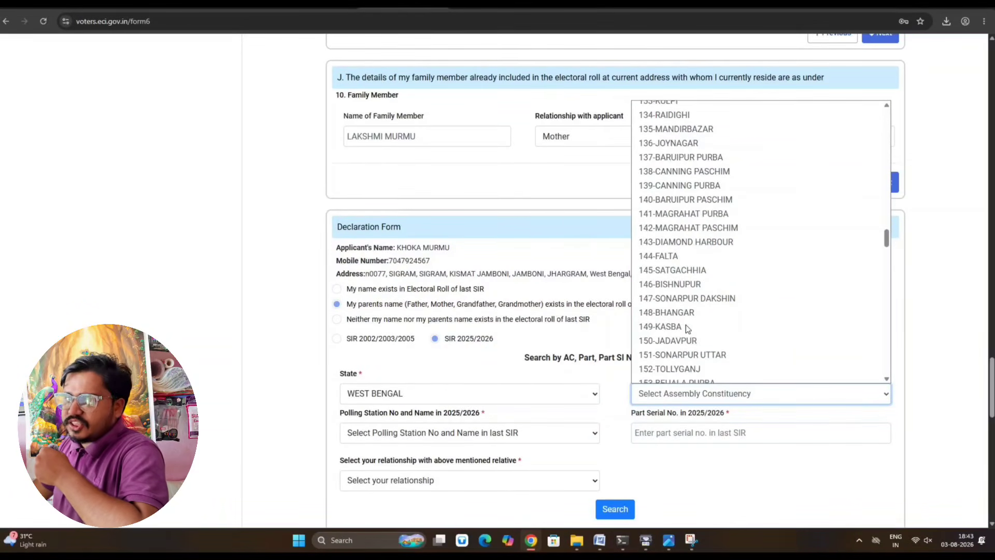
scroll(687, 328, "down", 10)
scroll(687, 327, "down", 20)
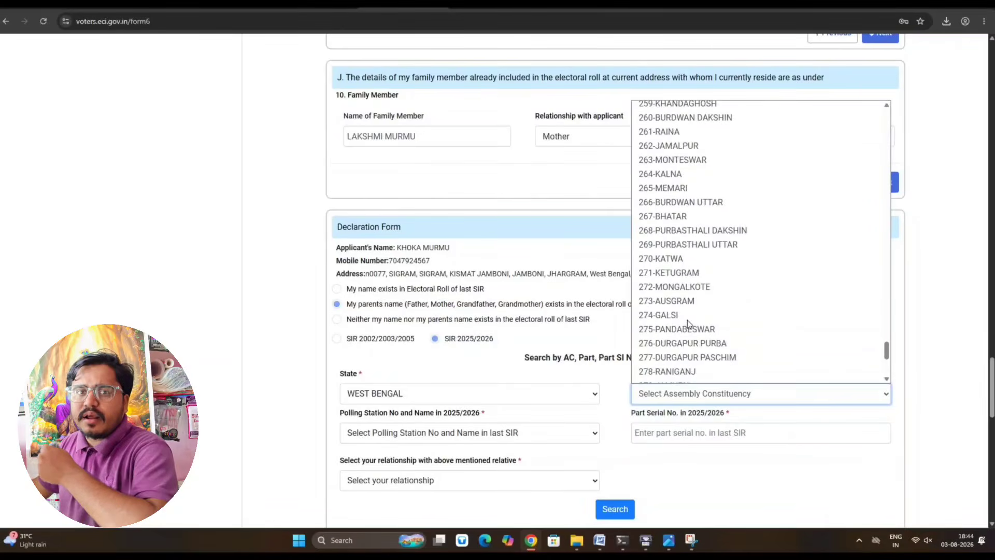
scroll(689, 325, "up", 10)
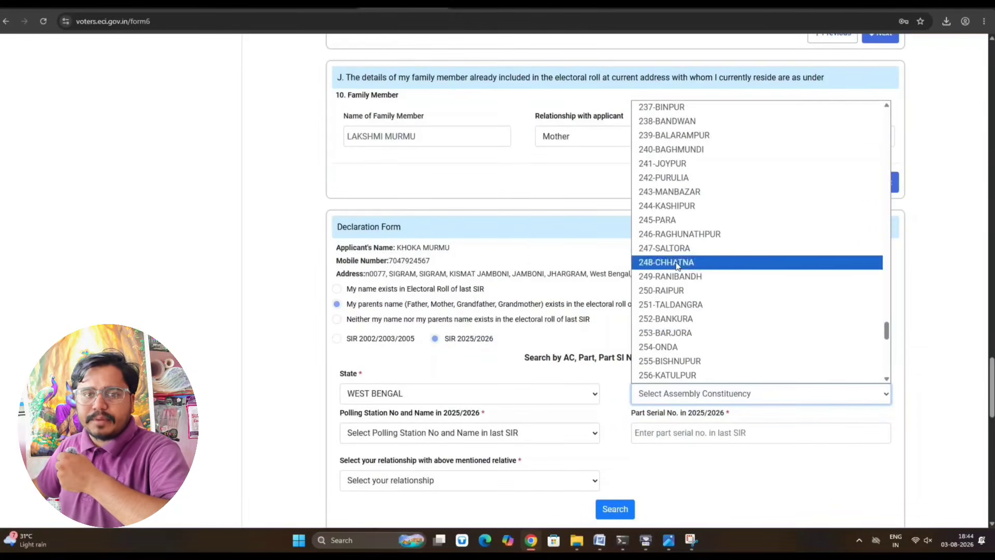
left_click(660, 107)
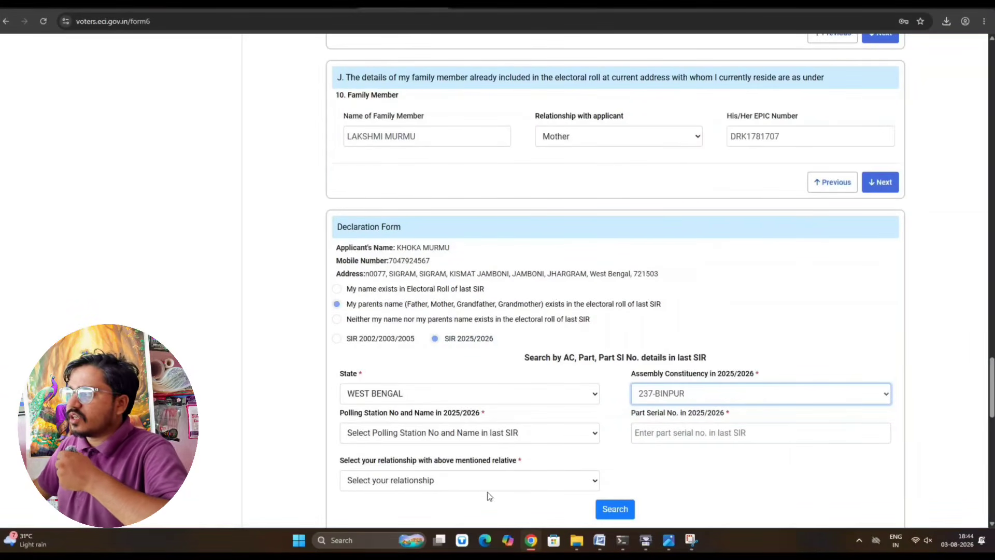
- Select part 241-SIGRAM PRATHAMIK VIDYALAY as the polling station
left_click(389, 435)
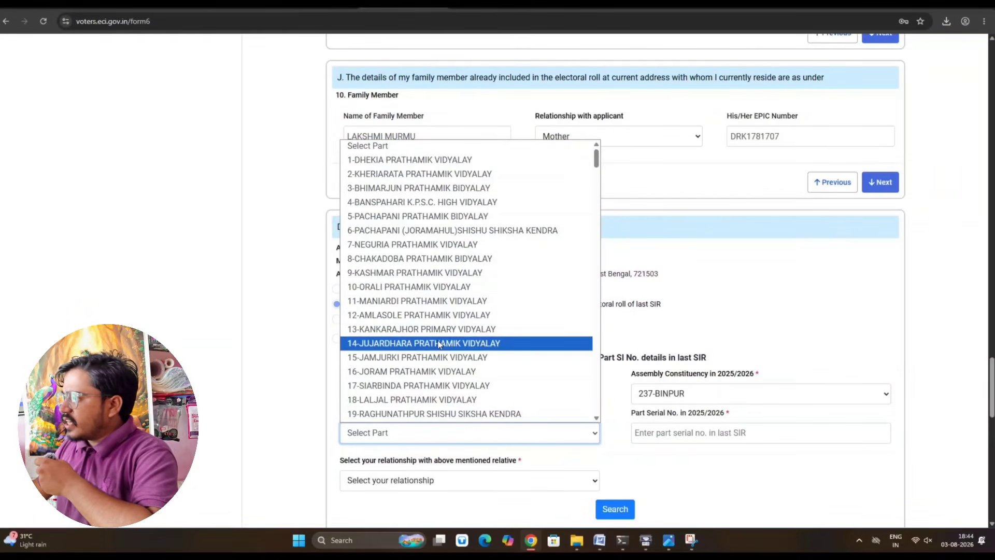
scroll(438, 344, "down", 4)
scroll(439, 345, "down", 20)
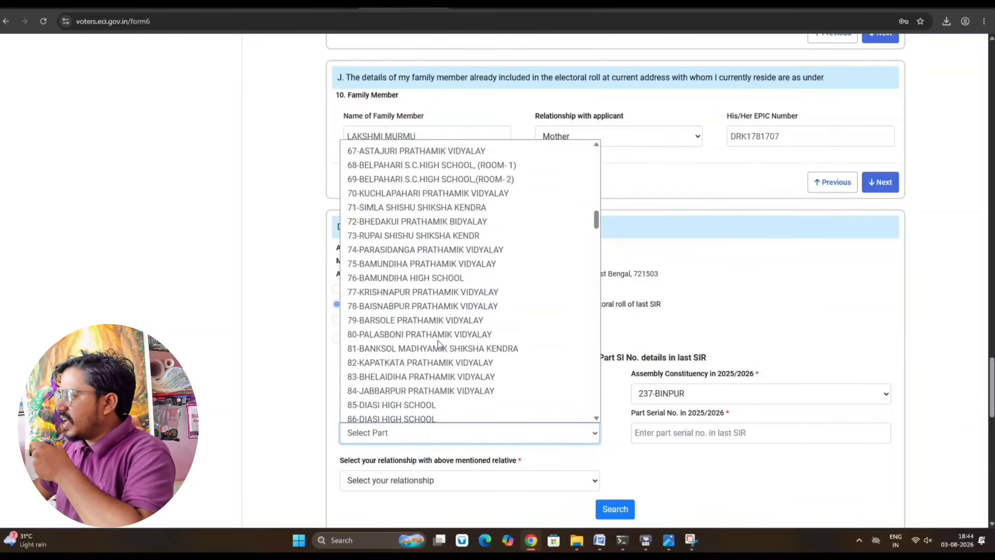
scroll(438, 344, "down", 20)
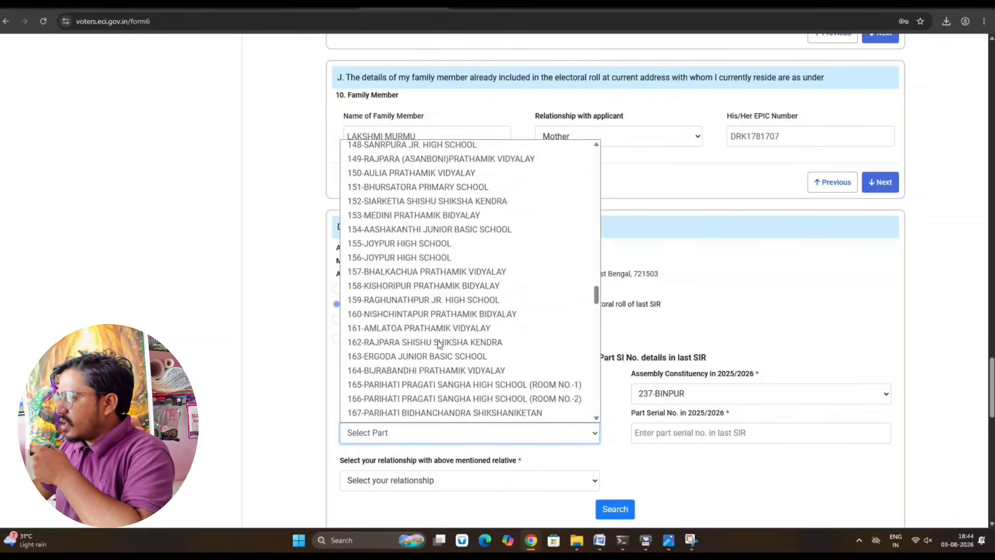
scroll(438, 344, "down", 20)
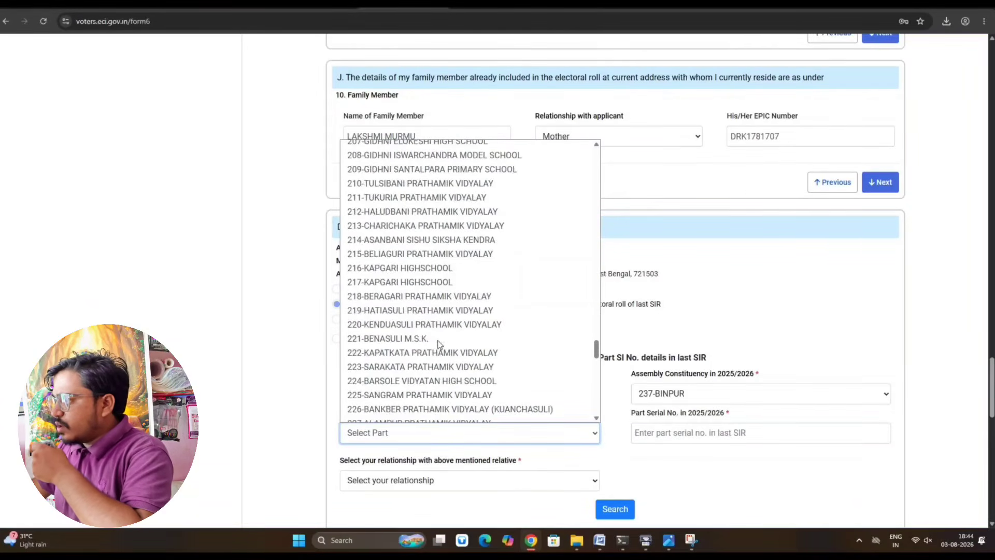
scroll(438, 344, "down", 5)
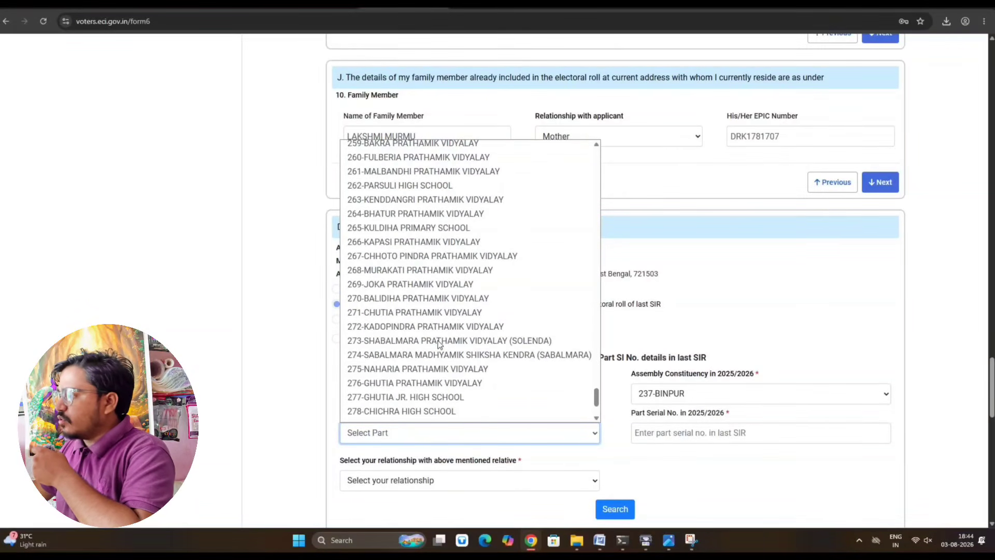
scroll(439, 344, "up", 7)
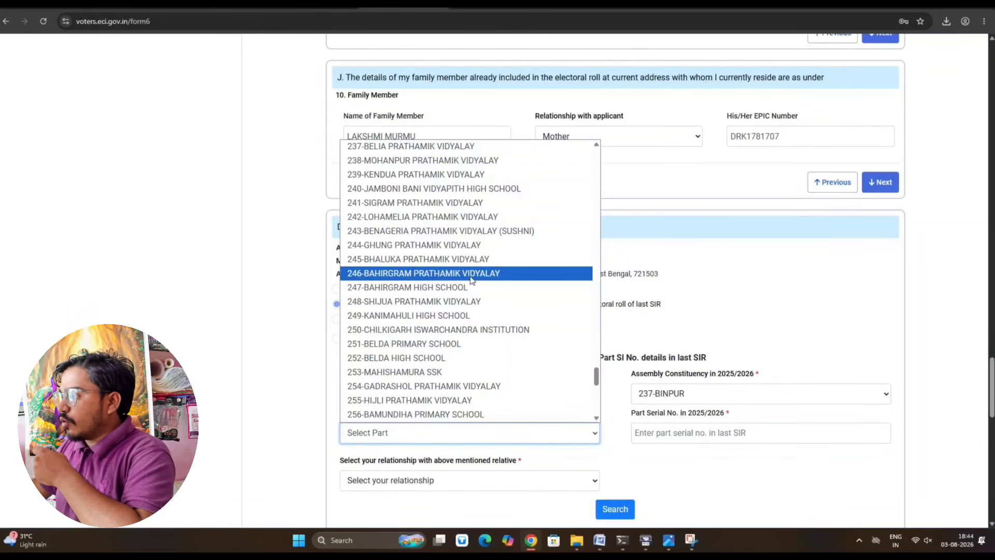
left_click(404, 203)
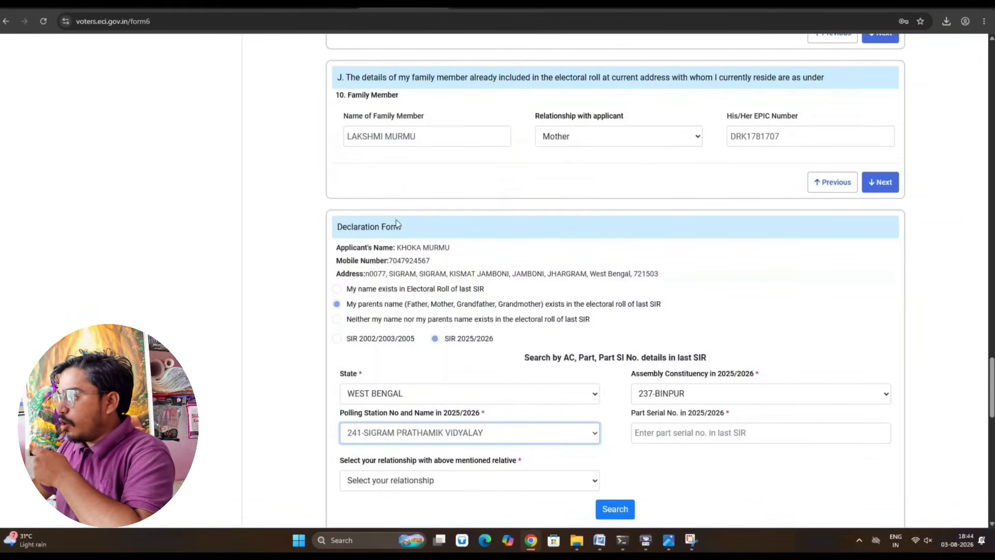
left_click(668, 434)
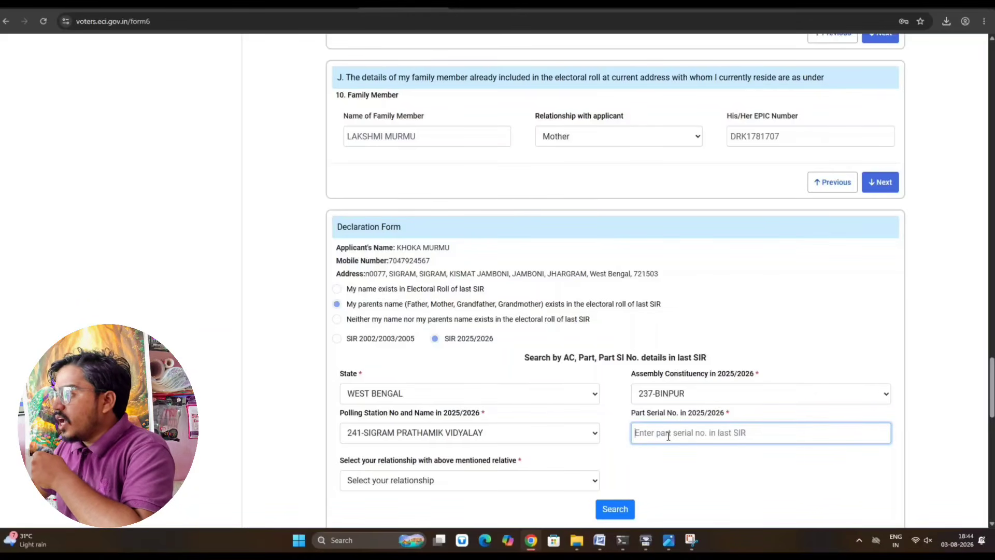
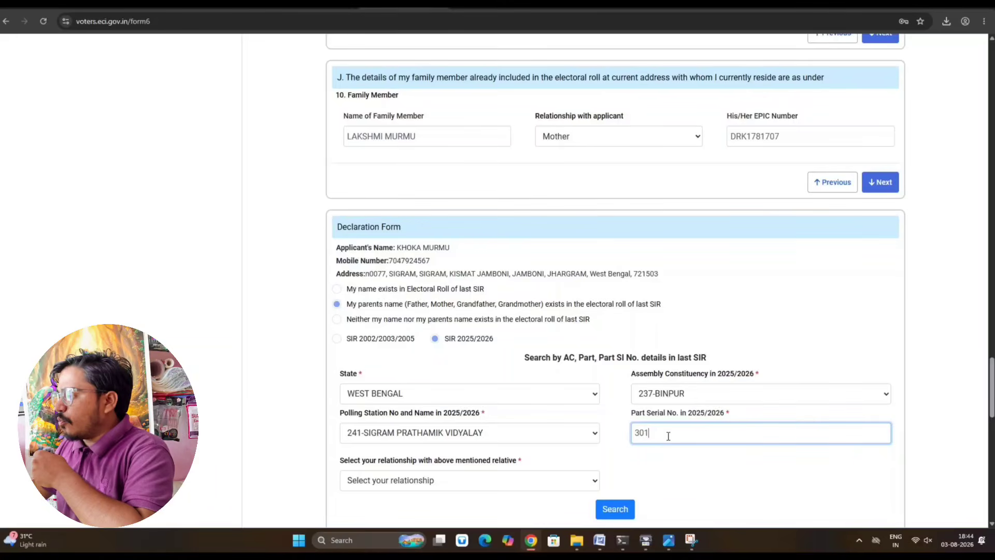
scroll(570, 426, "down", 1)
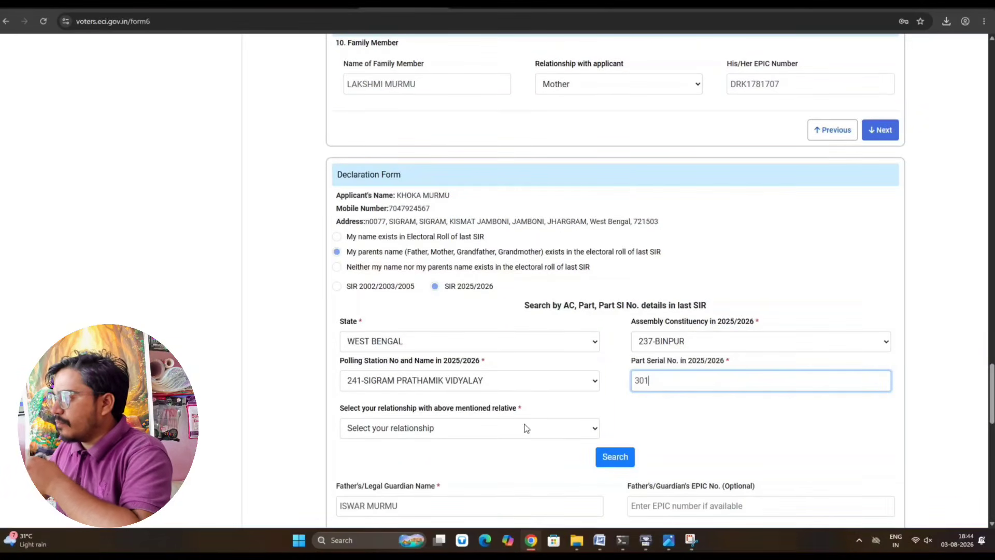
left_click(527, 428)
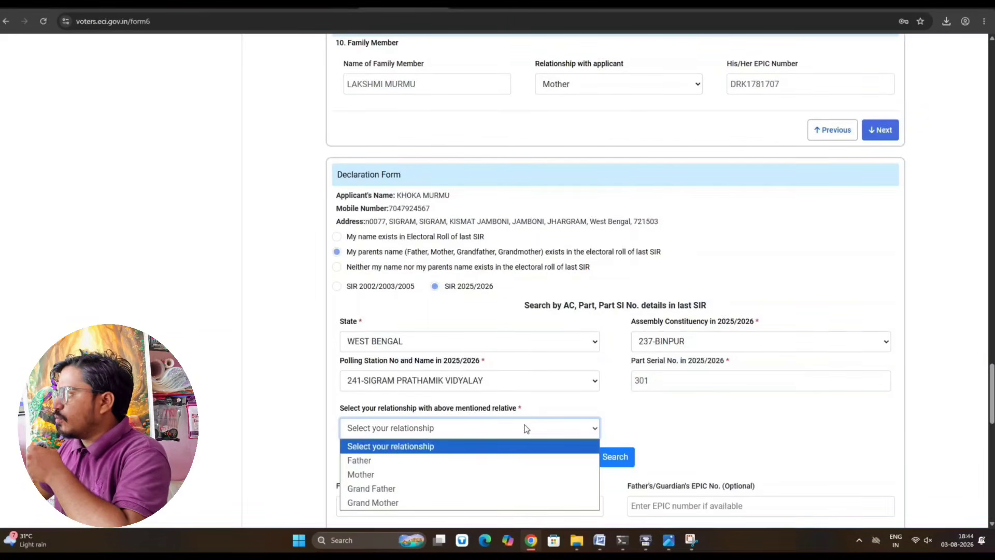
left_click(504, 475)
scroll(573, 451, "down", 3)
left_click(609, 309)
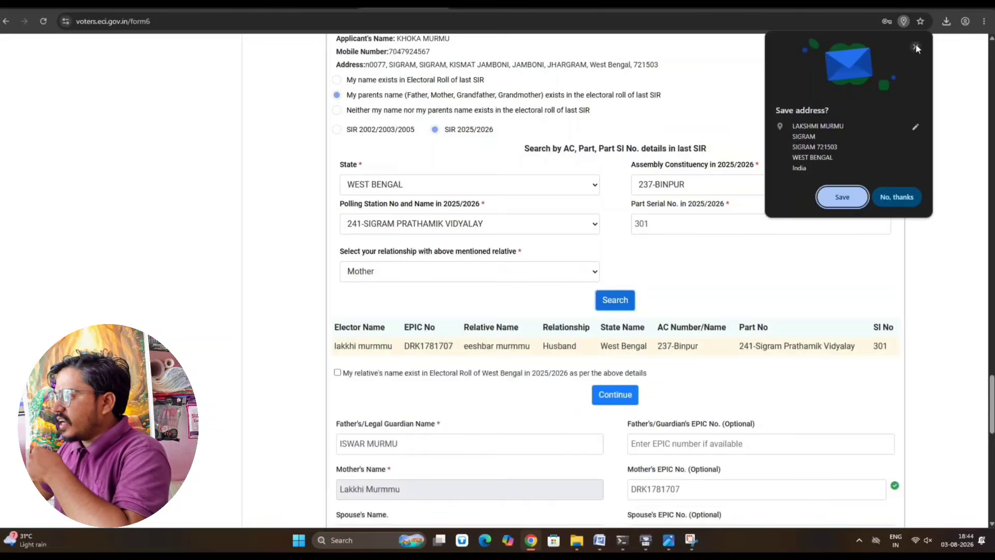
- Dismiss the save-address prompt and confirm the mother's roll details to reach K. Declaration
left_click(913, 50)
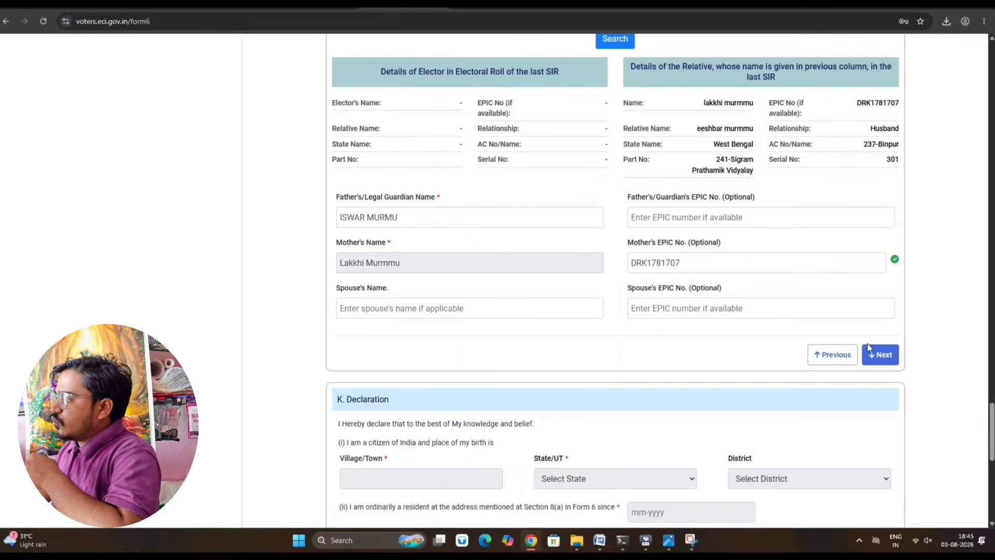
left_click(881, 353)
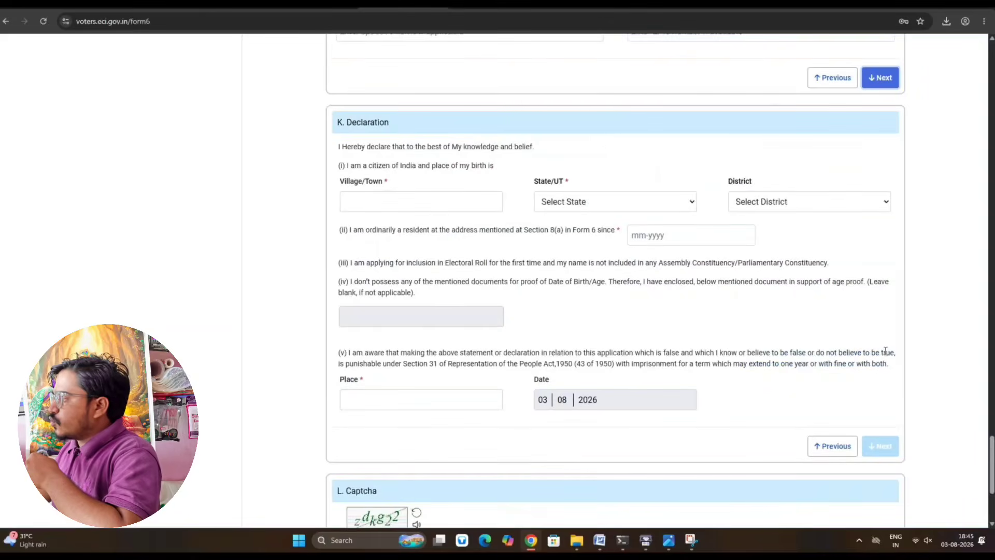
- Set the birthplace to SIGRAM, state West Bengal, district JHARGRAM
left_click(416, 201)
type("S")
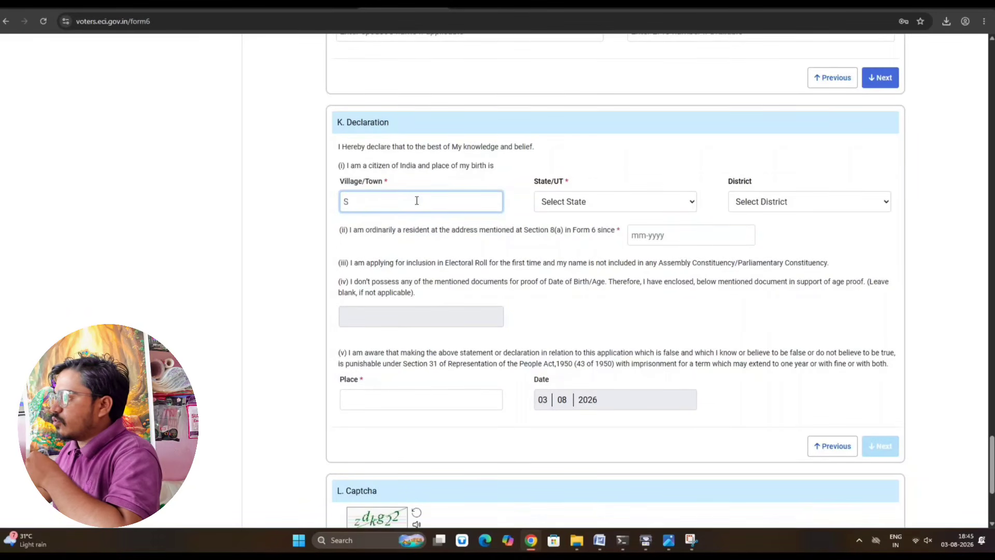
type("IGRA")
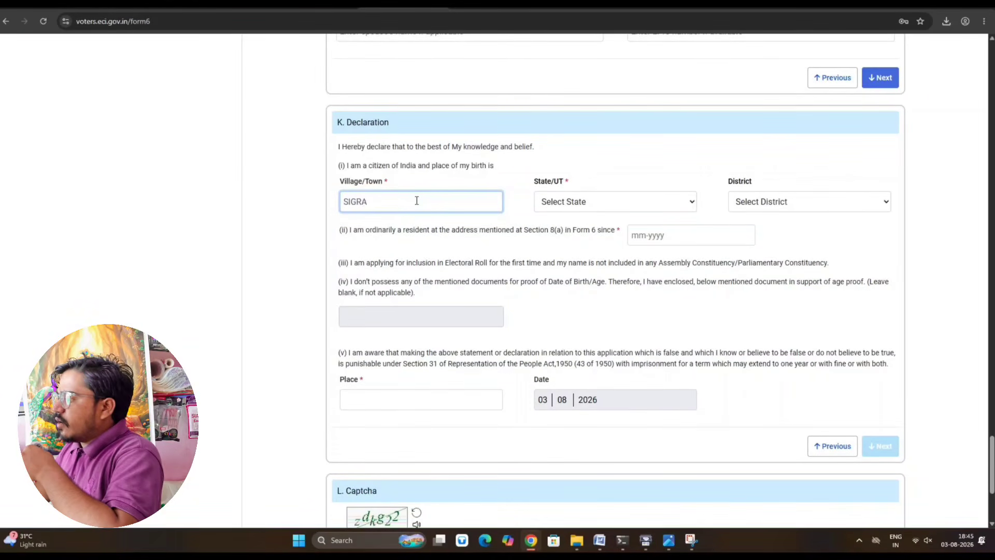
type("M")
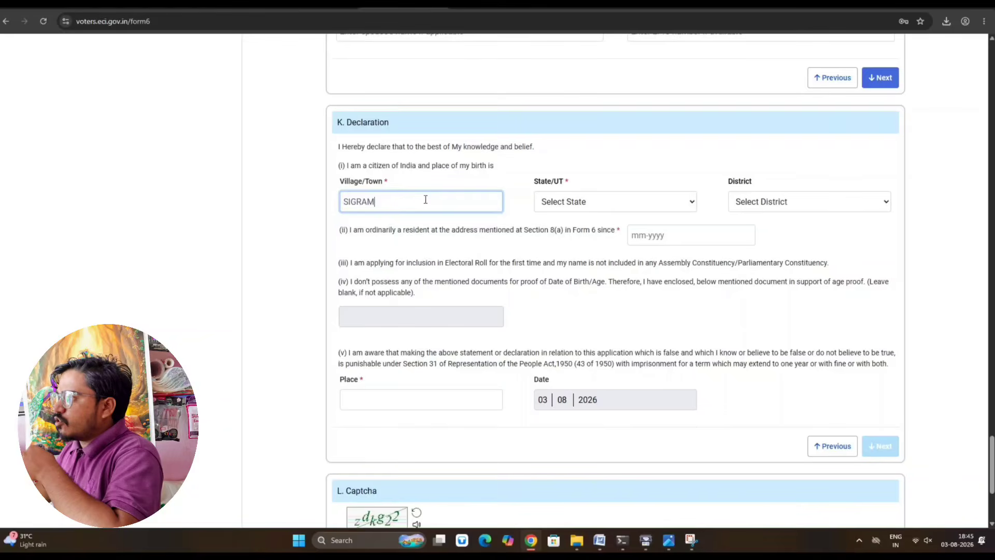
left_click(559, 202)
scroll(567, 412, "down", 5)
left_click(559, 486)
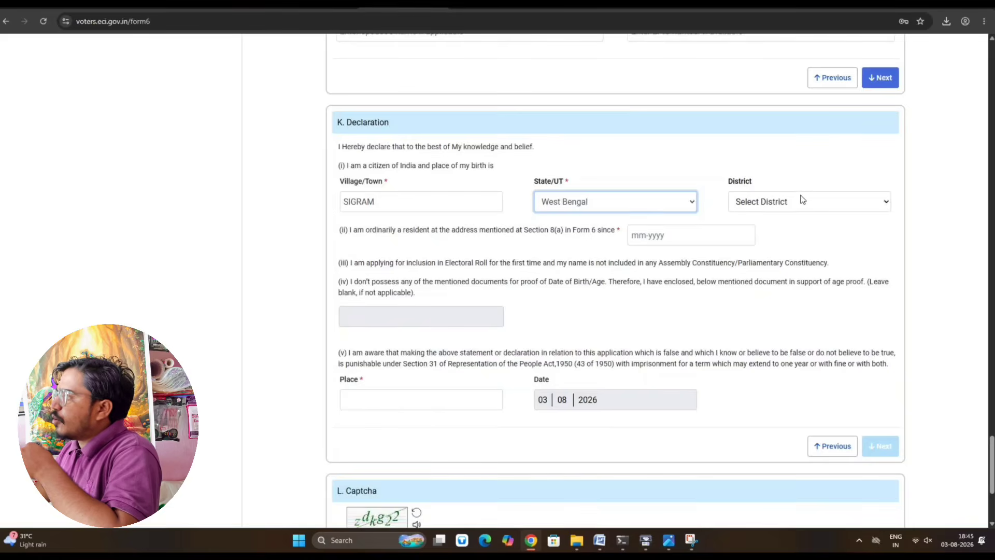
left_click(802, 202)
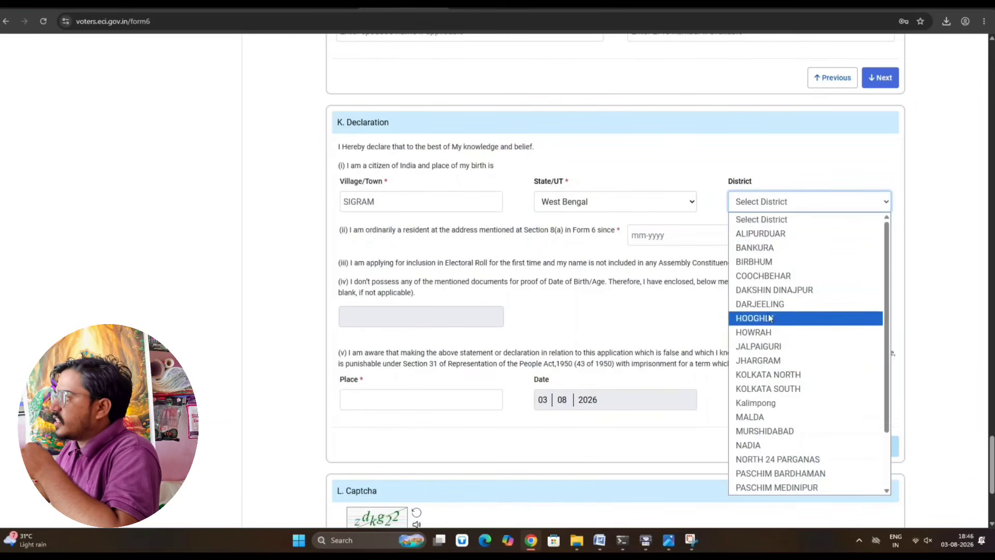
left_click(766, 361)
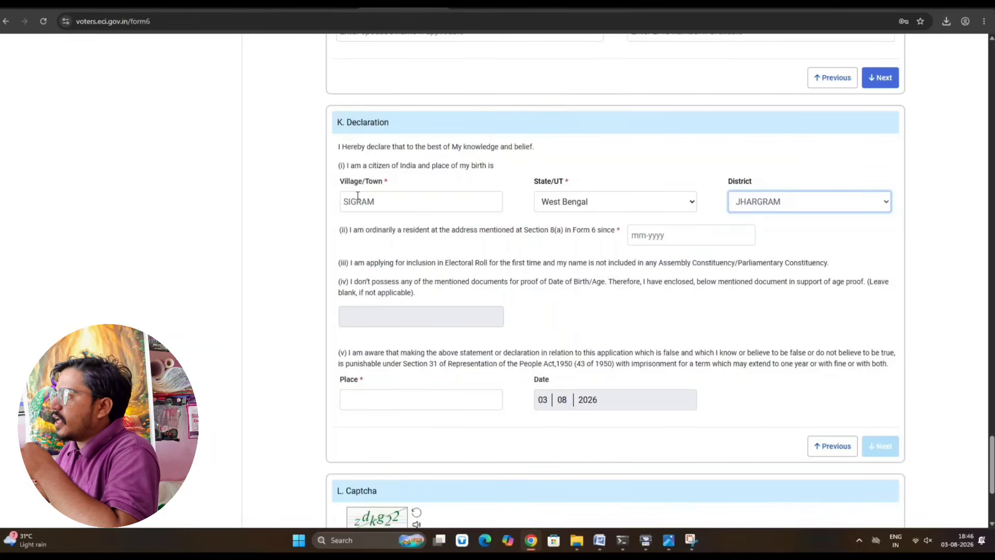
- Enter 06/2008 as the resident-since month and year
left_click(653, 237)
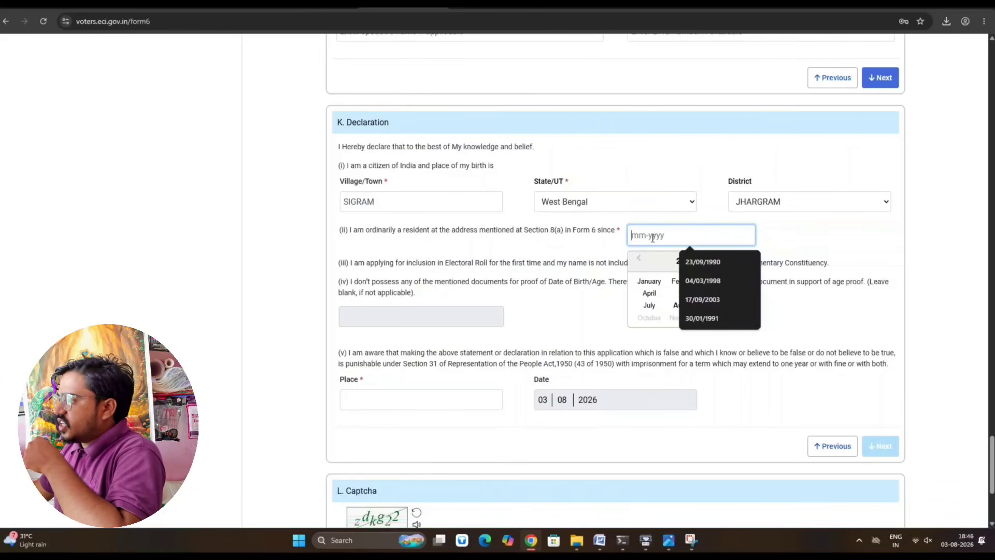
type("06")
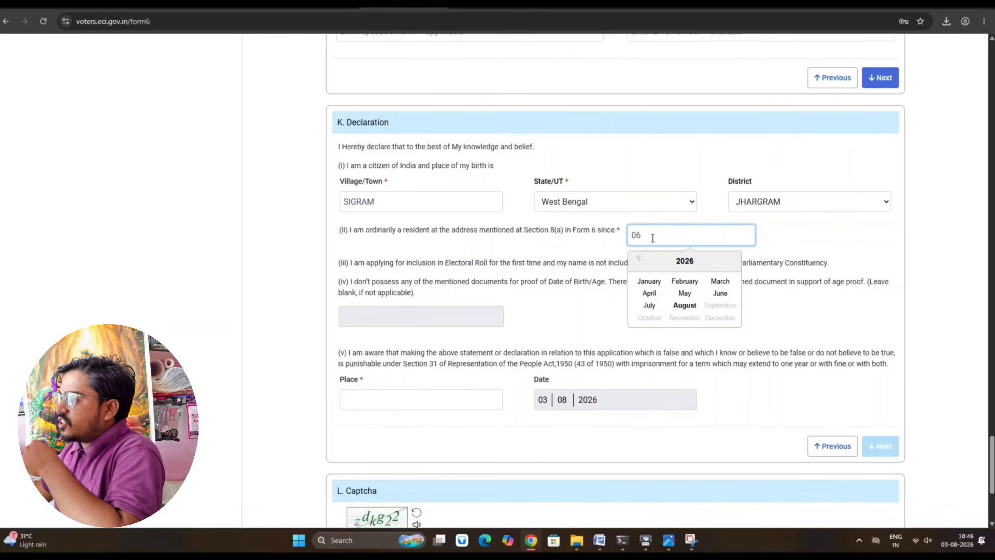
type("2")
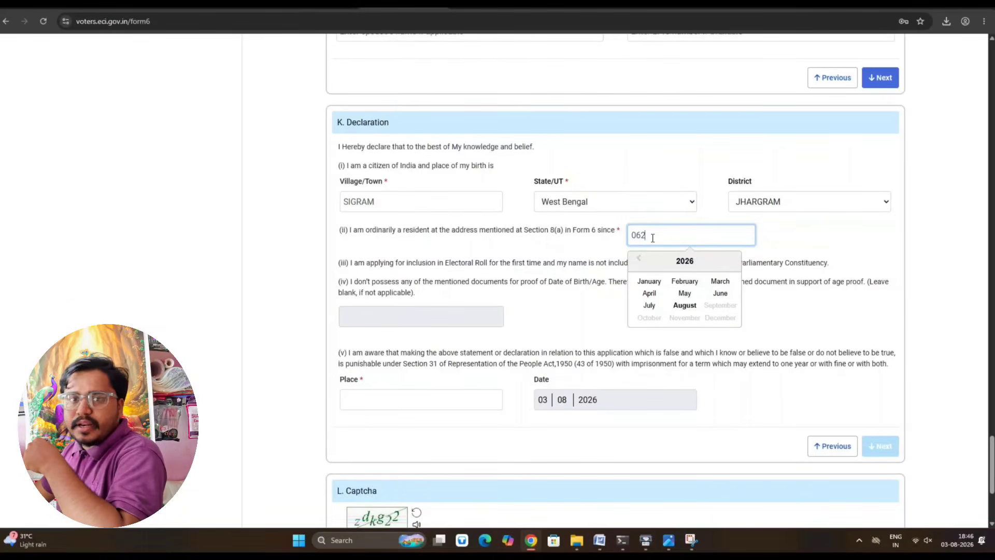
key("BackSpace")
type("/")
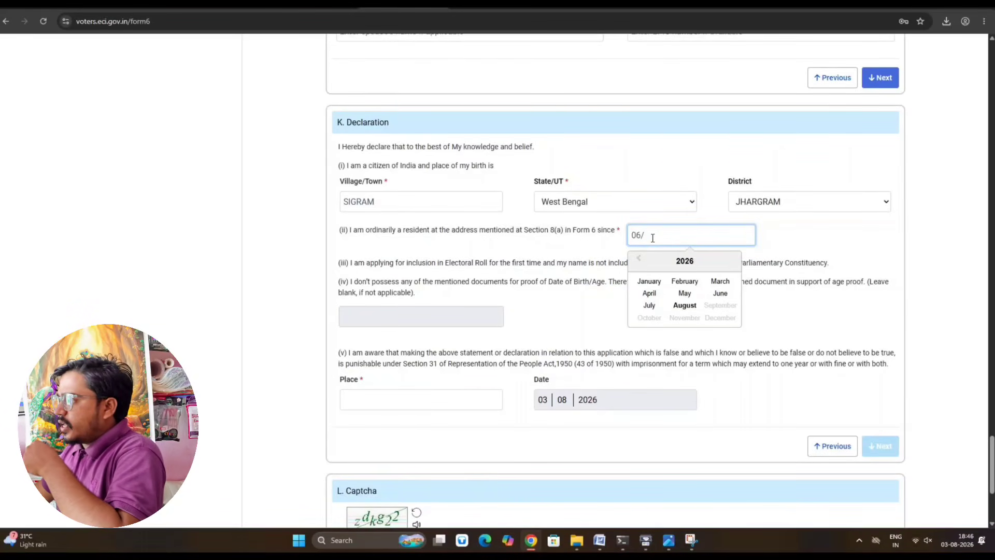
type("2008")
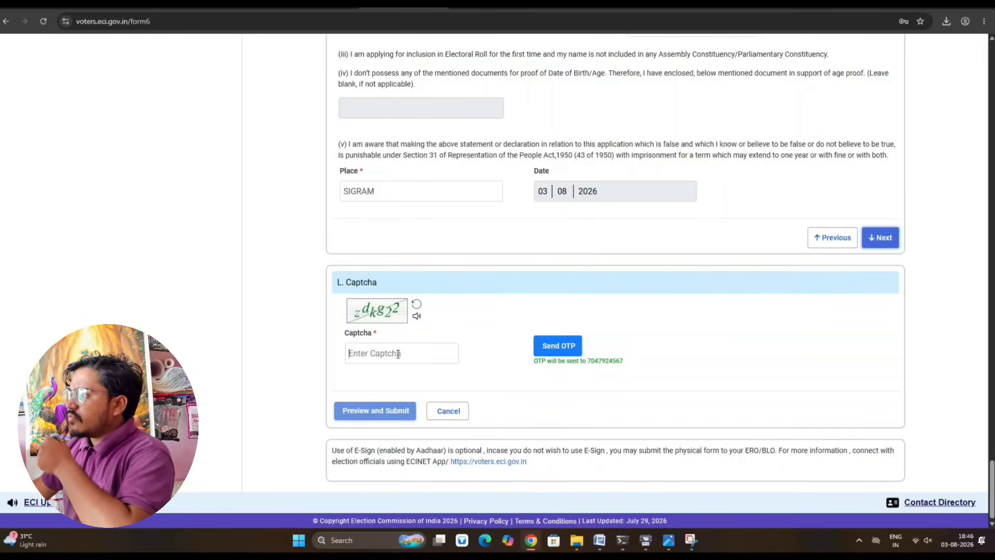
- Enter the captcha characters shown on the Declaration Form
left_click(399, 354)
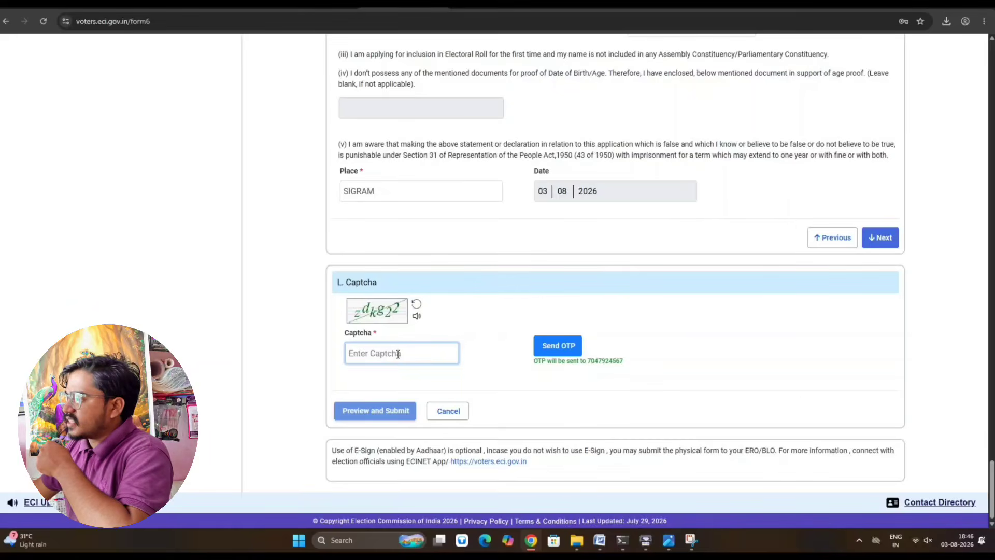
type("zd")
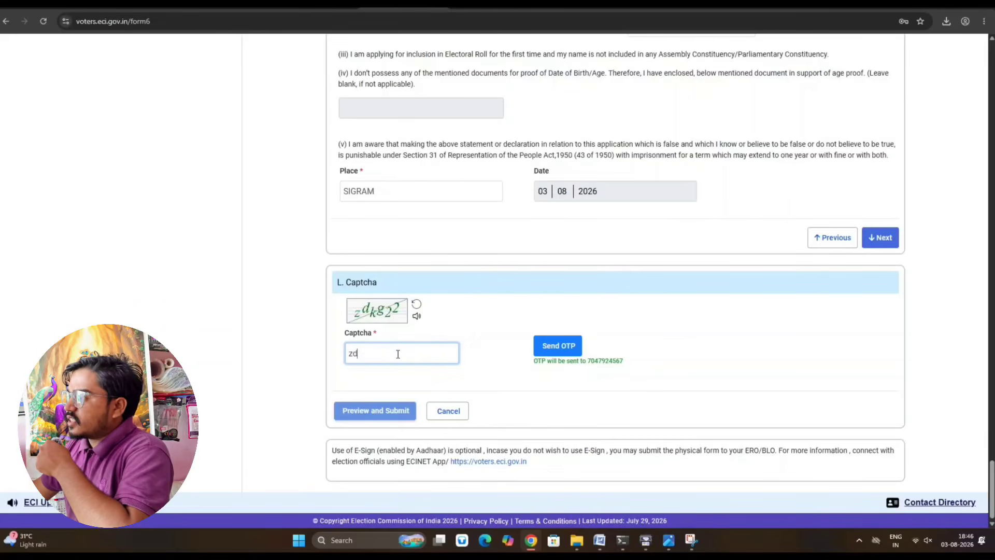
type("kg")
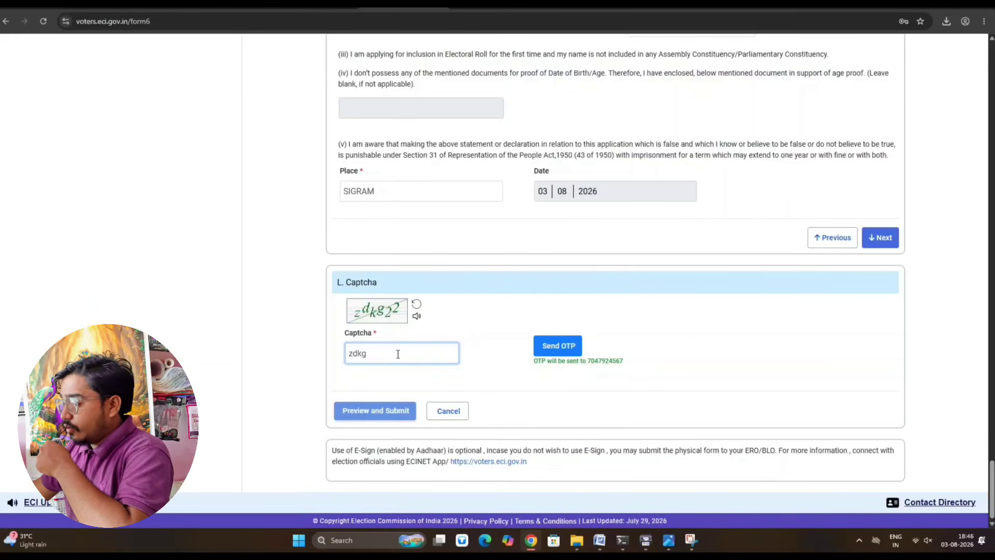
type("22")
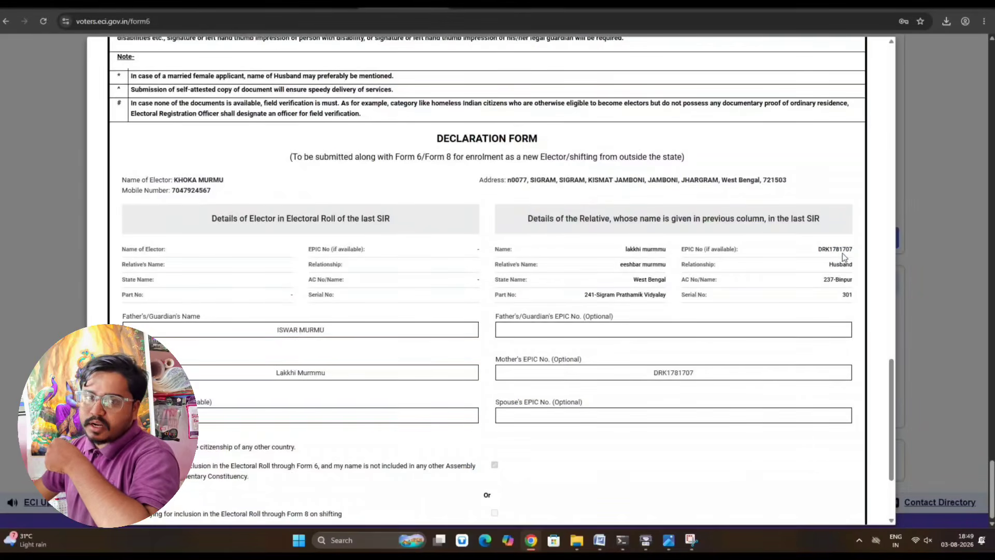
- Submit the previewed form via eSign & Submit and confirm Yes
scroll(797, 280, "down", 2)
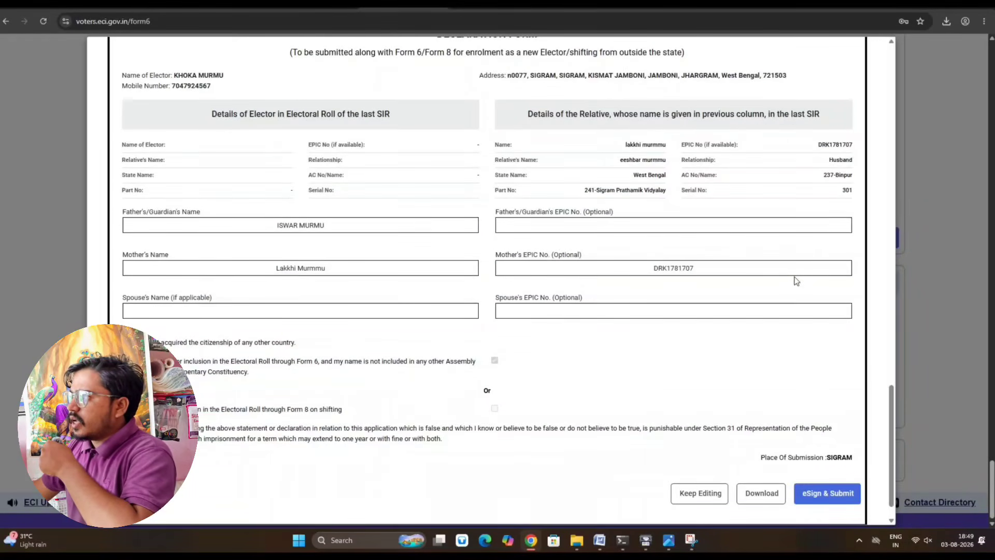
scroll(750, 327, "down", 1)
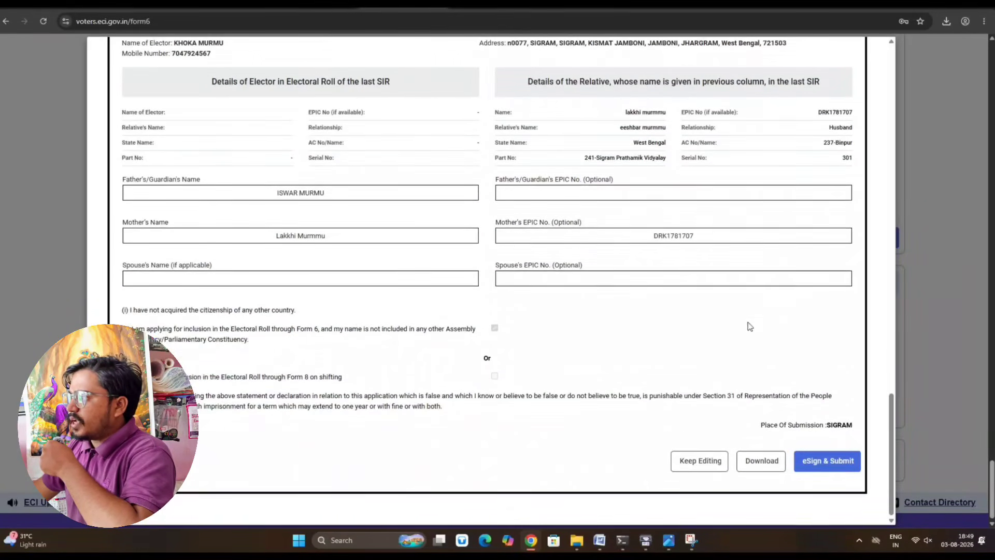
left_click(816, 460)
left_click(792, 299)
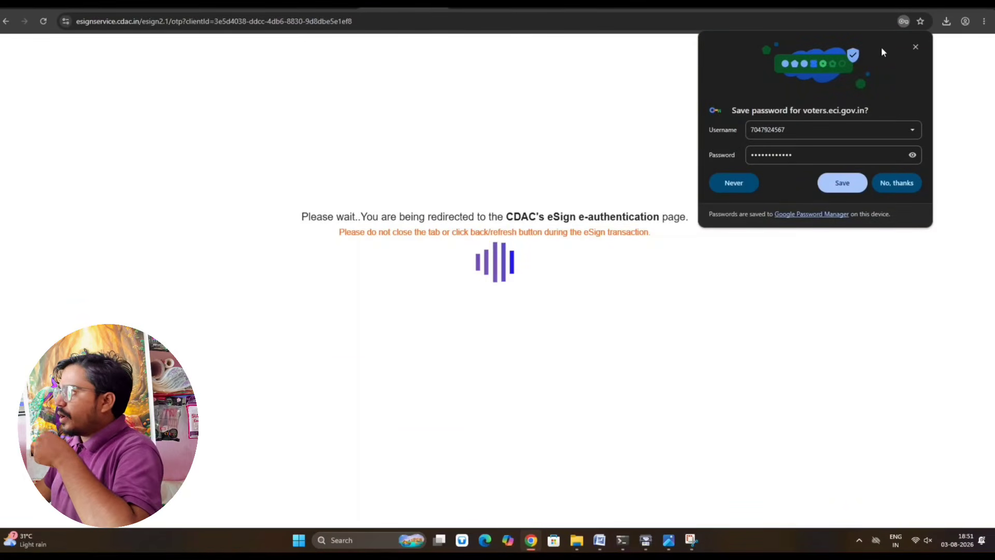
- Replace the autofilled Aadhaar number with the correct one and request an OTP
left_click(915, 47)
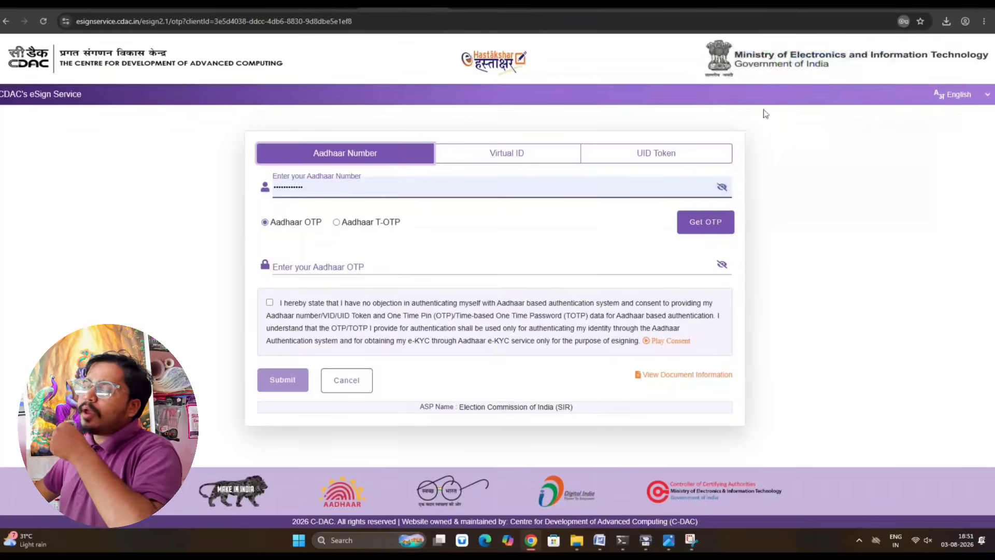
left_click_drag(326, 187, 231, 192)
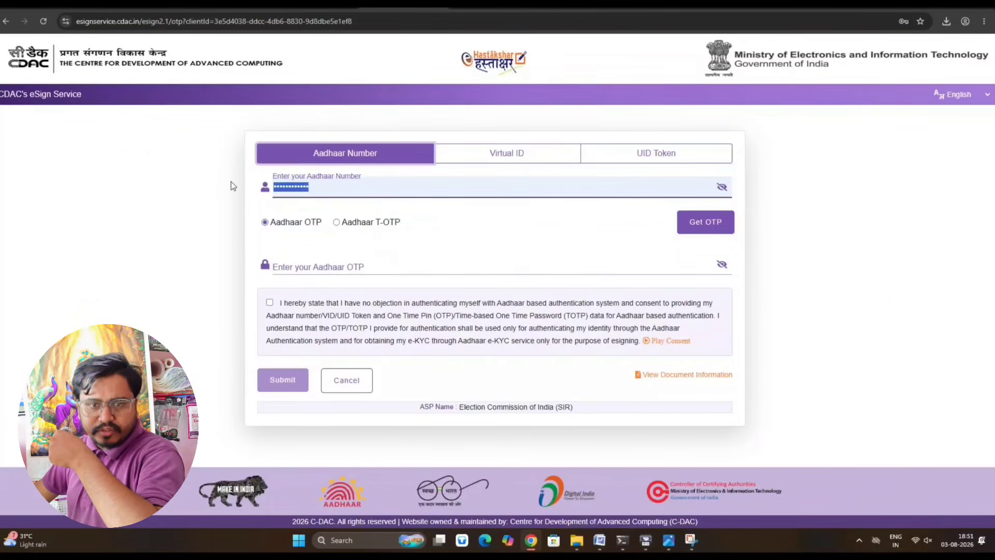
key("BackSpace")
type("•••")
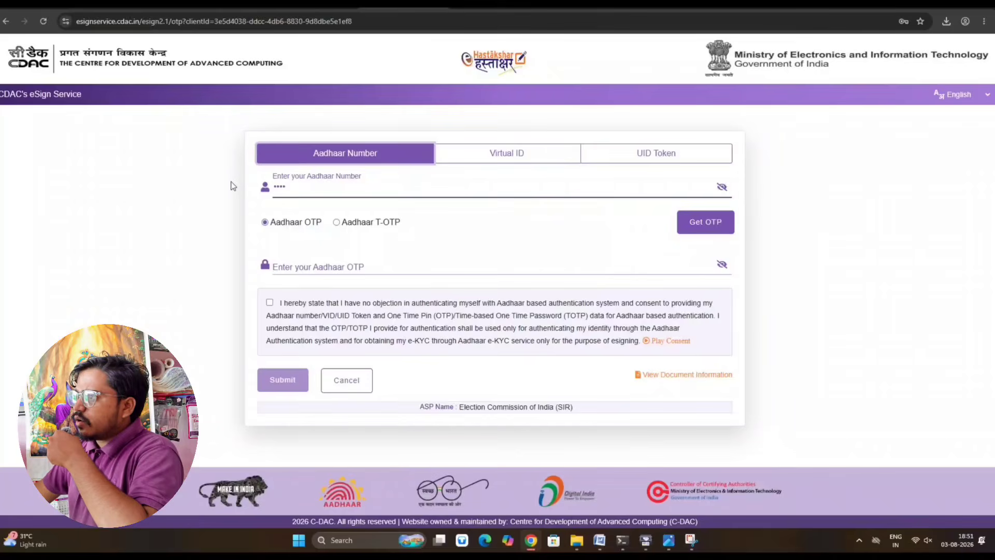
type("•••••")
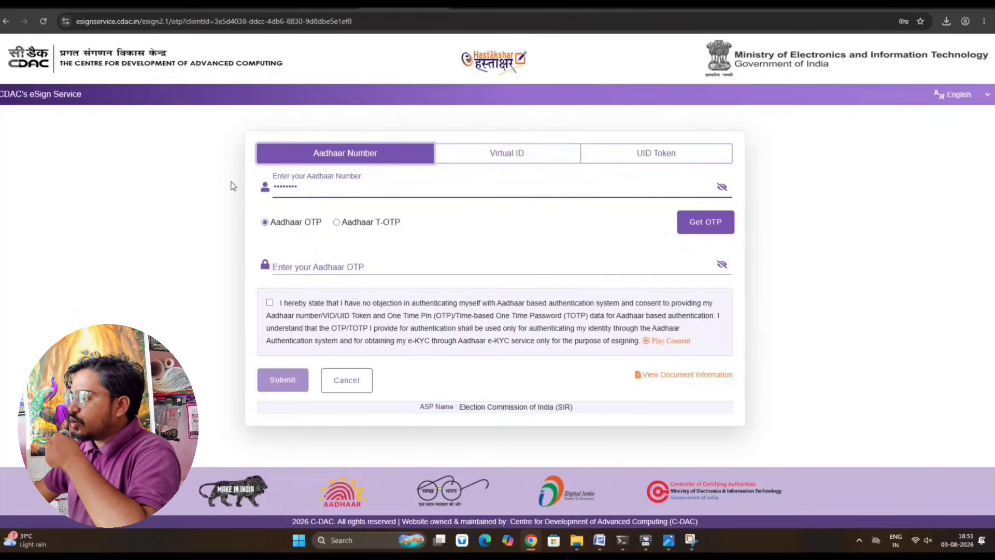
type("••")
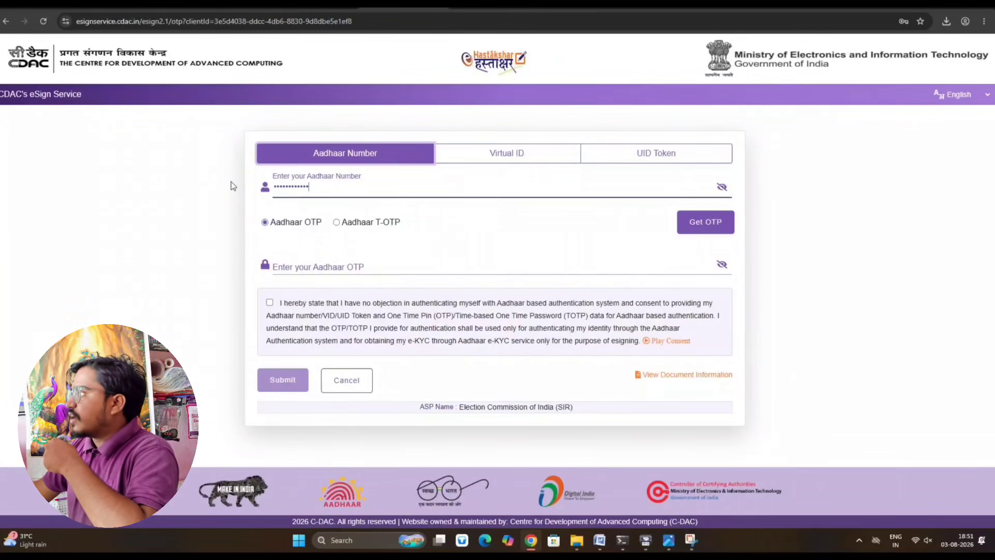
left_click(713, 227)
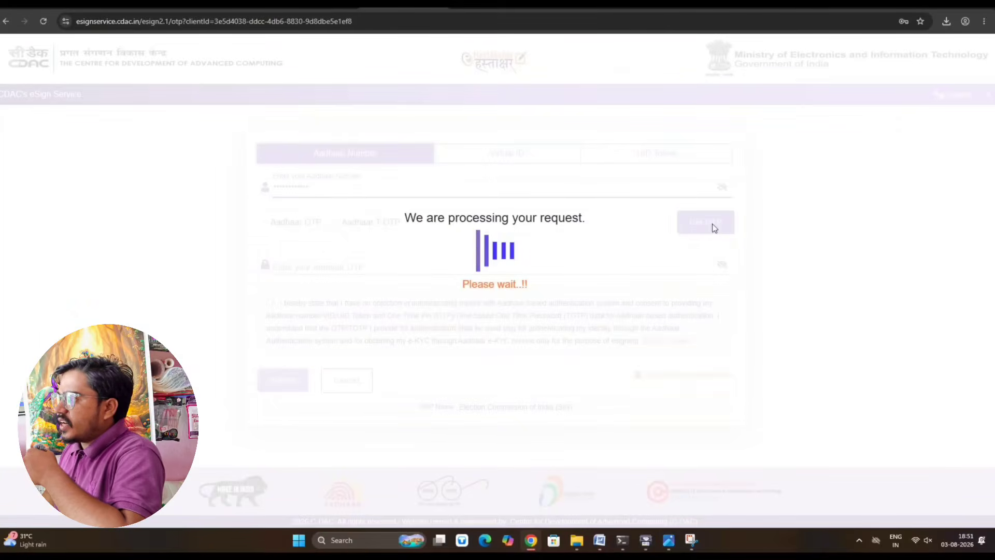
- Tick the consent box for Aadhaar authentication and start entering the OTP
left_click(352, 271)
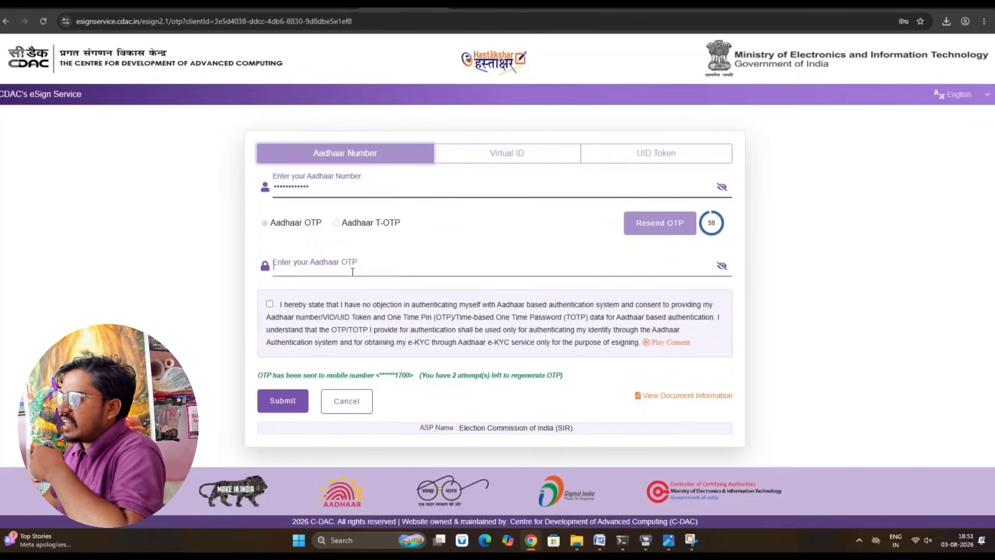
left_click(270, 305)
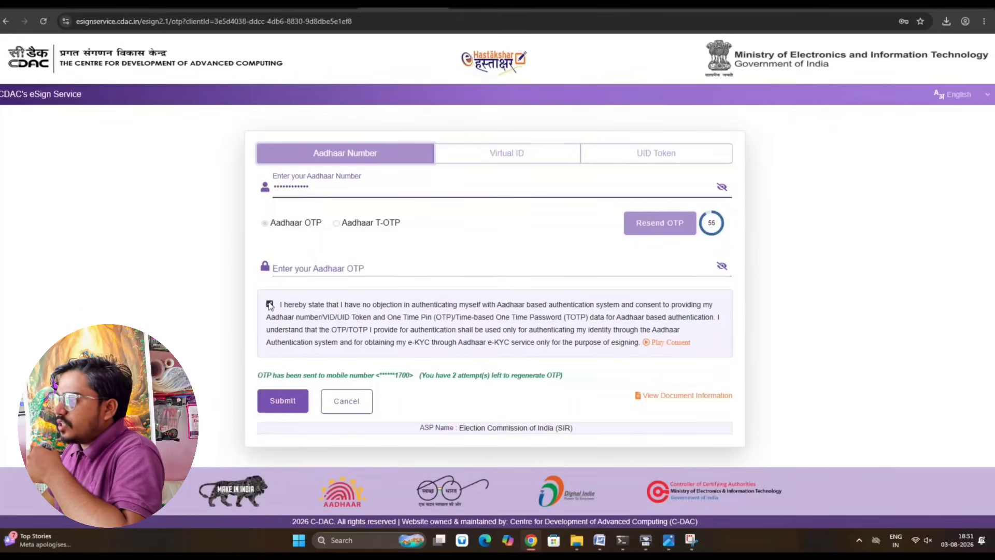
left_click(329, 269)
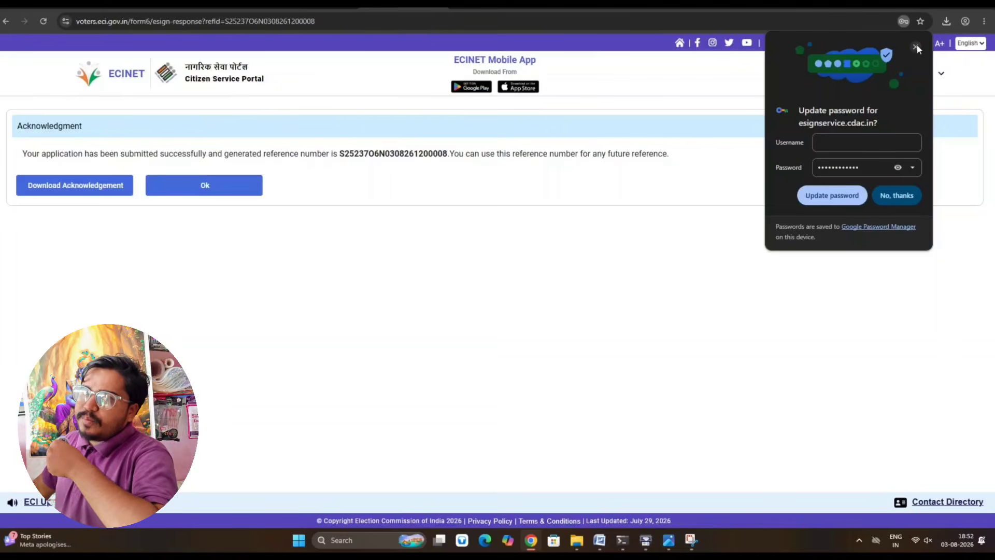
- Close Chrome's Update password popup to reveal the Form 6 acknowledgment and reference number
left_click(916, 47)
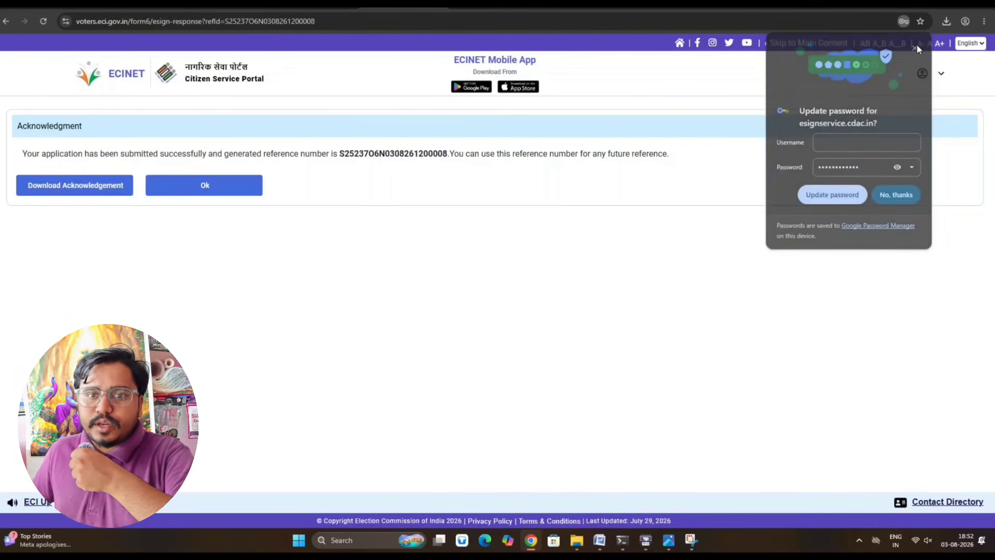